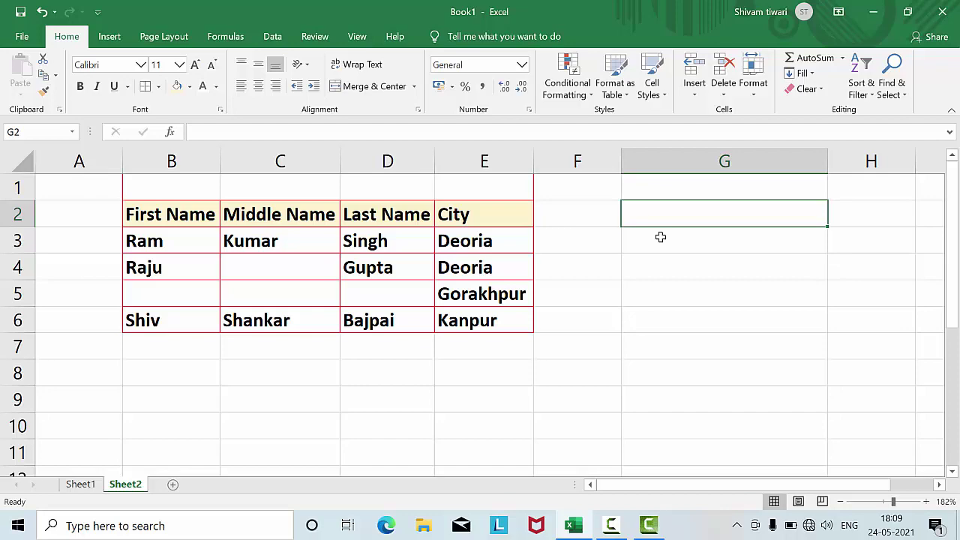
{"action": "type", "text": "=c"}
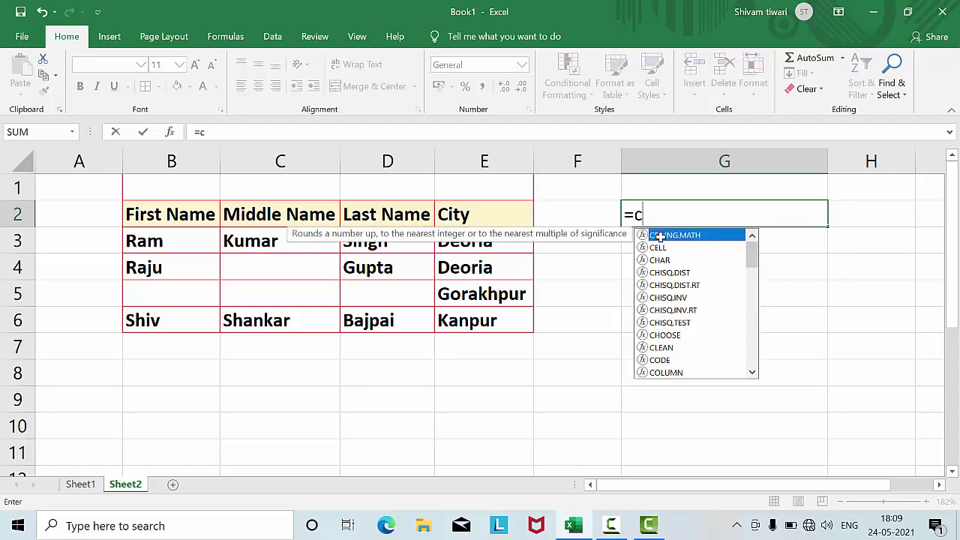
{"action": "type", "text": "onc"}
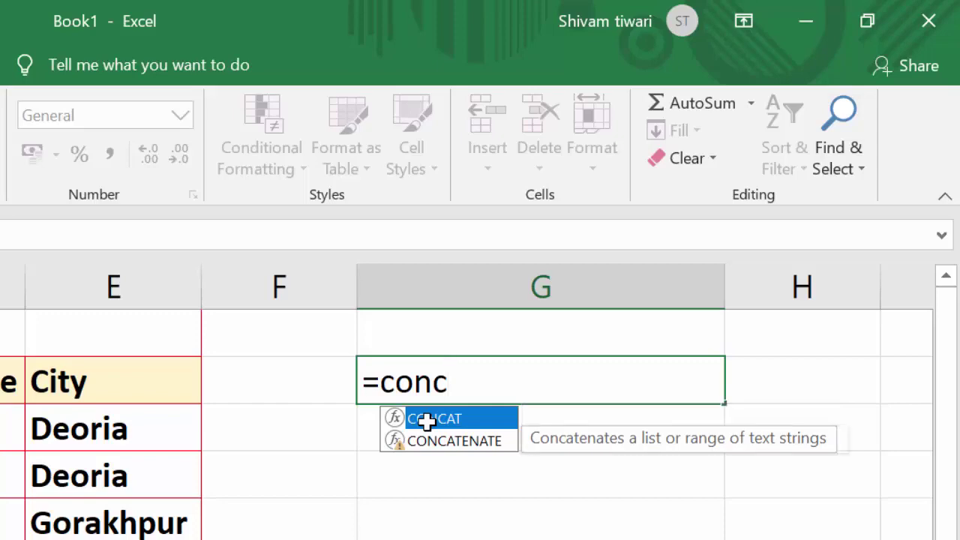
{"action": "key", "text": "Down"}
{"action": "key", "text": "Tab"}
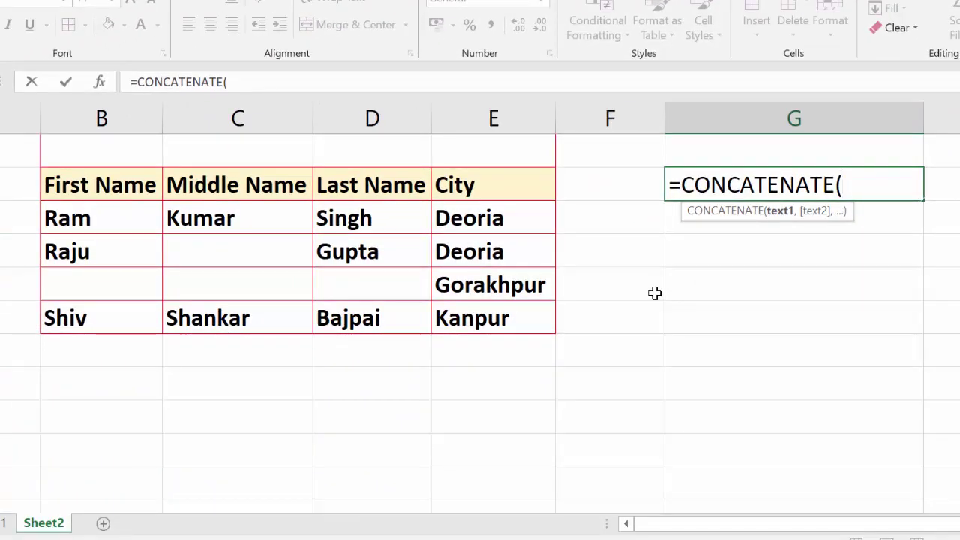
{"action": "left_click", "coordinate": [136, 228]}
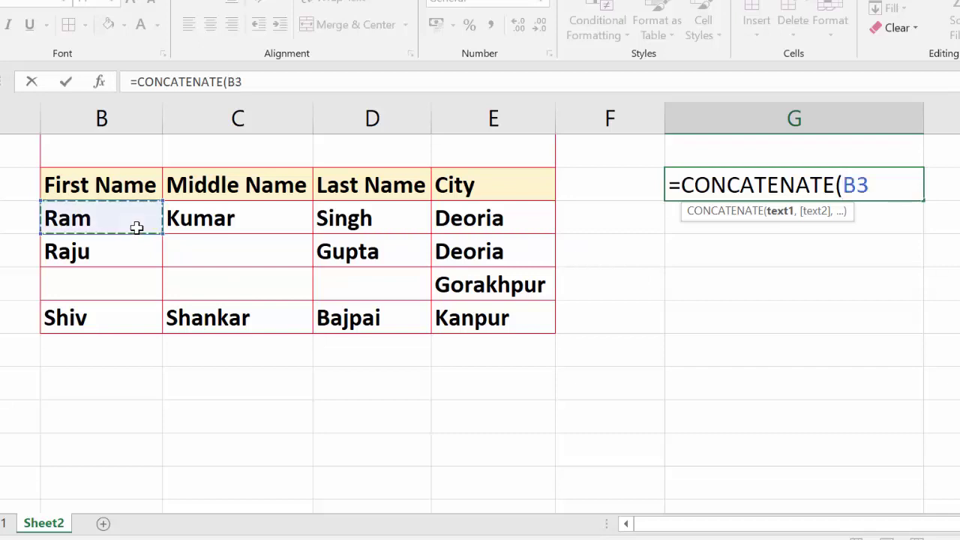
{"action": "type", "text": ","}
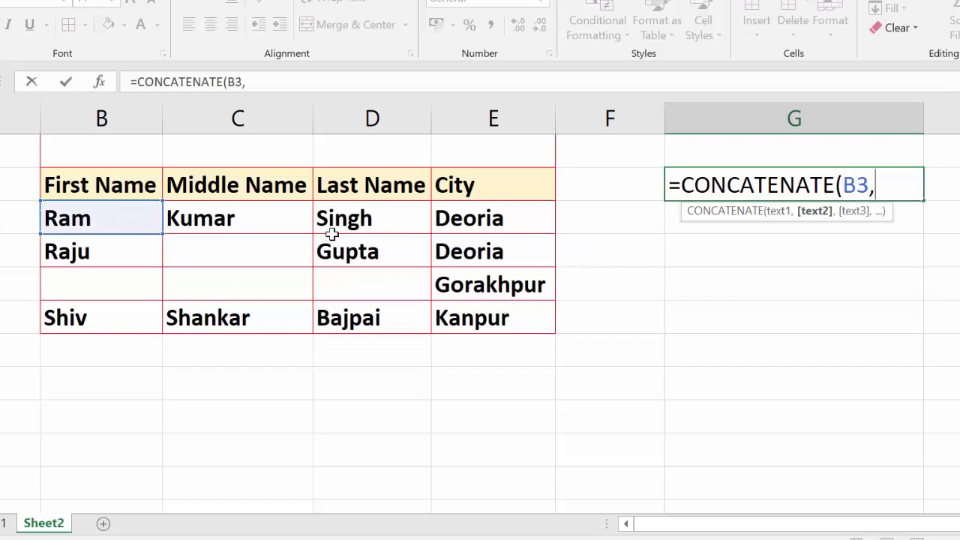
{"action": "left_click", "coordinate": [254, 217]}
{"action": "type", "text": ","}
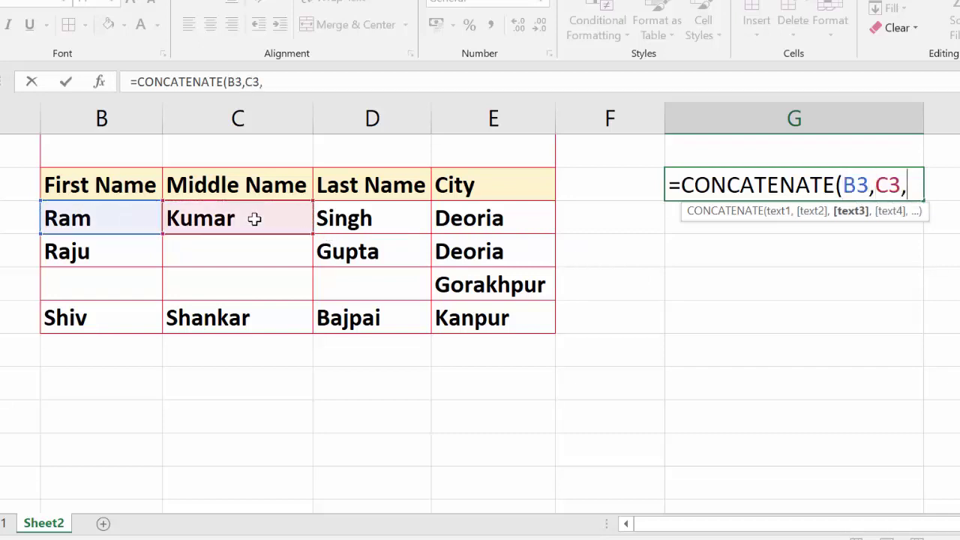
{"action": "left_click", "coordinate": [363, 213]}
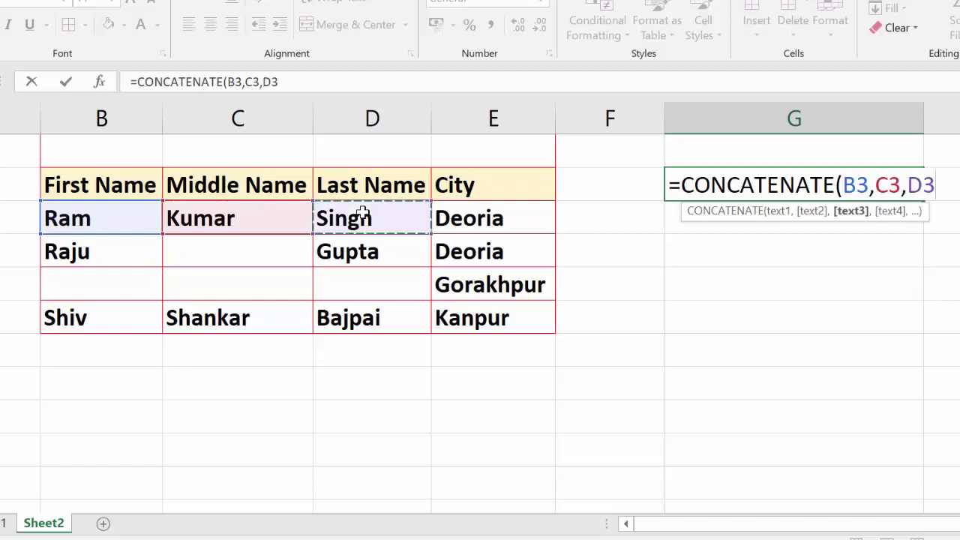
{"action": "type", "text": ","}
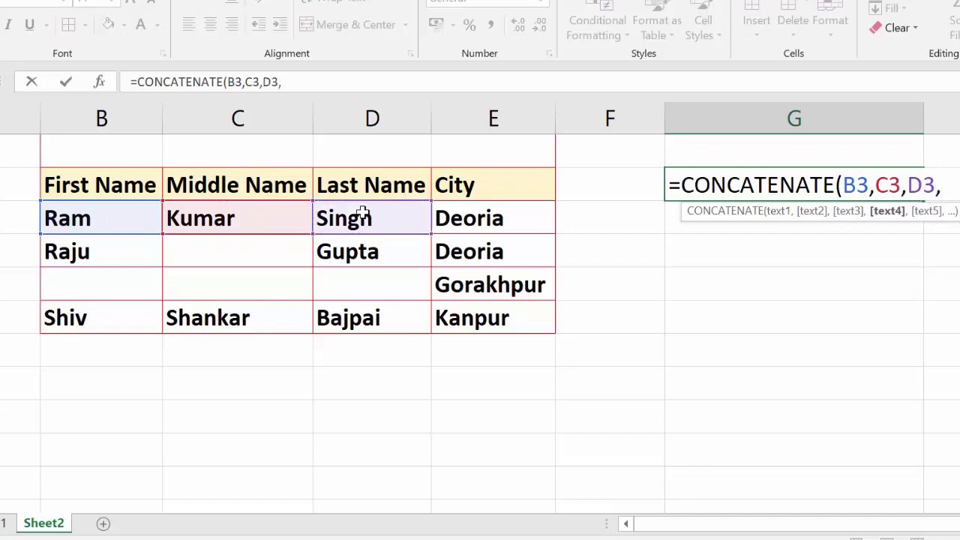
{"action": "left_click", "coordinate": [463, 219]}
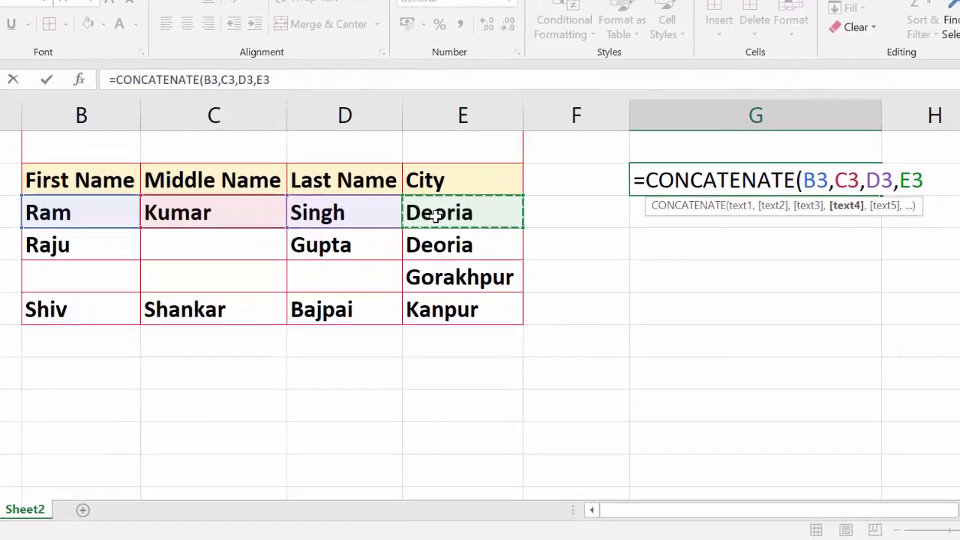
{"action": "type", "text": ")"}
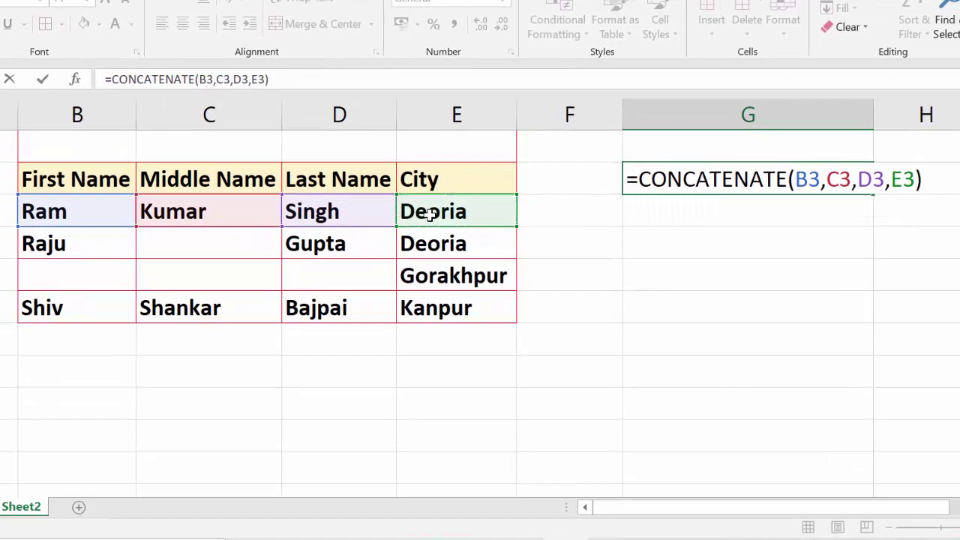
{"action": "key", "text": "Return"}
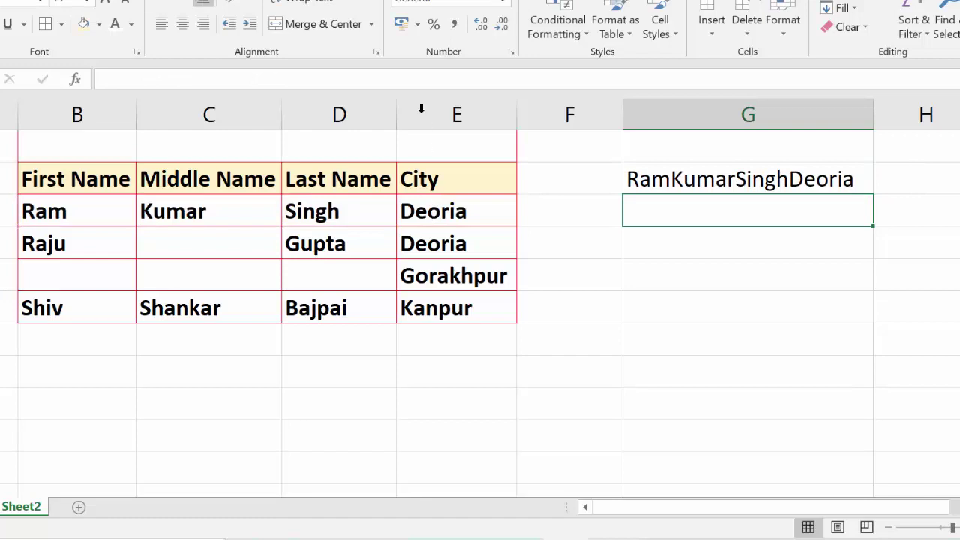
{"action": "left_click", "coordinate": [679, 183]}
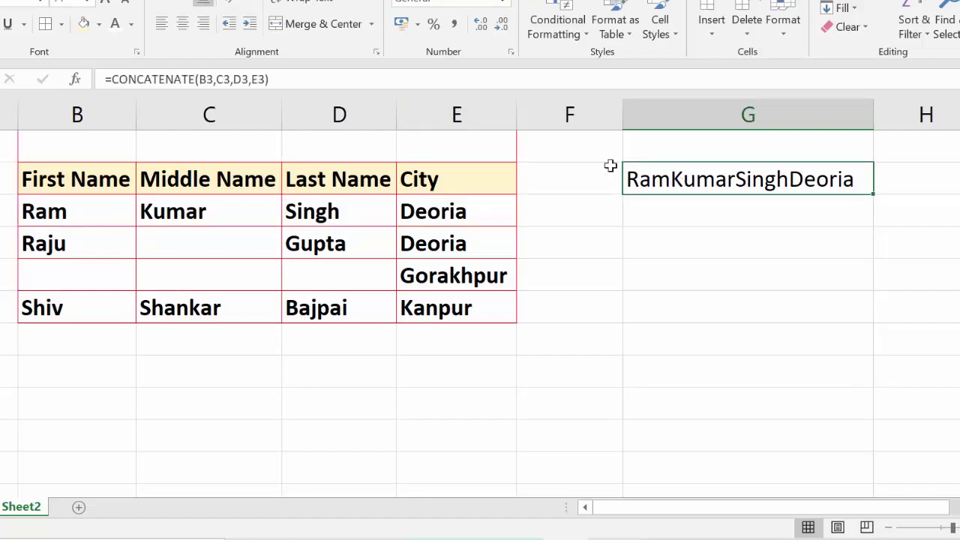
{"action": "left_click", "coordinate": [214, 78]}
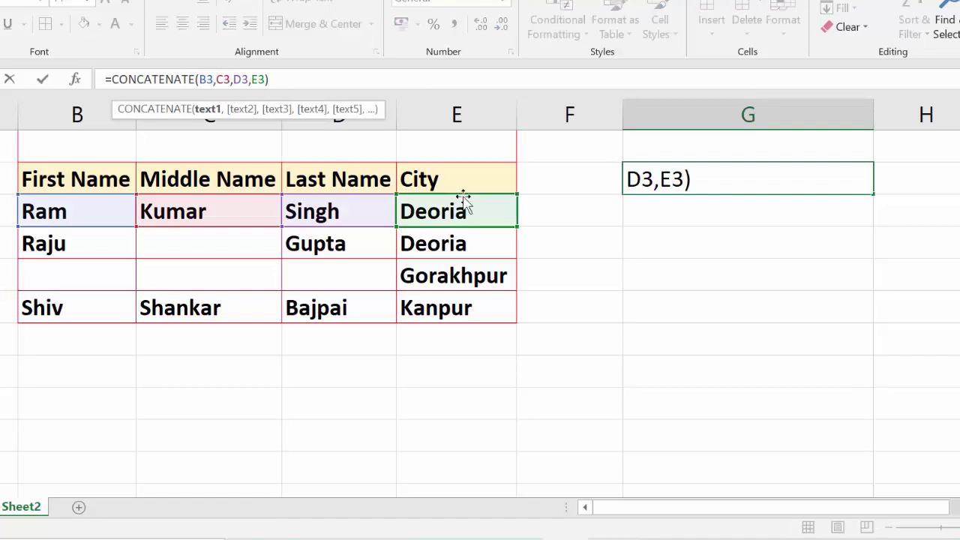
{"action": "key", "text": "Right"}
{"action": "type", "text": "\" "}
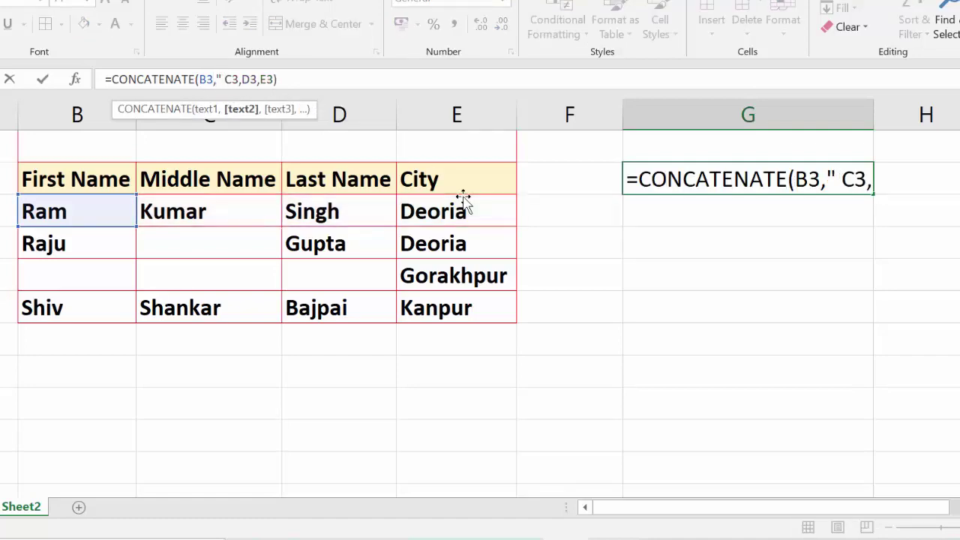
{"action": "type", "text": "\""}
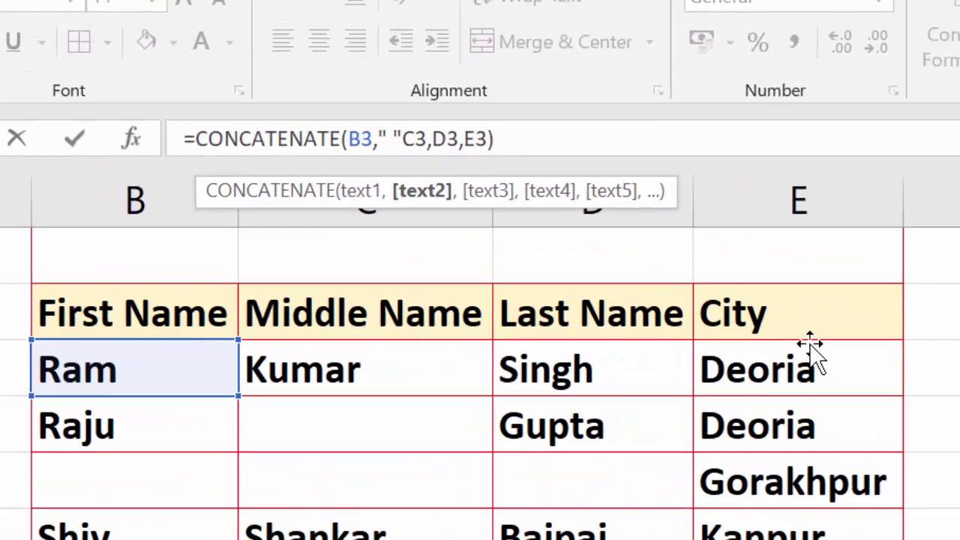
{"action": "type", "text": ","}
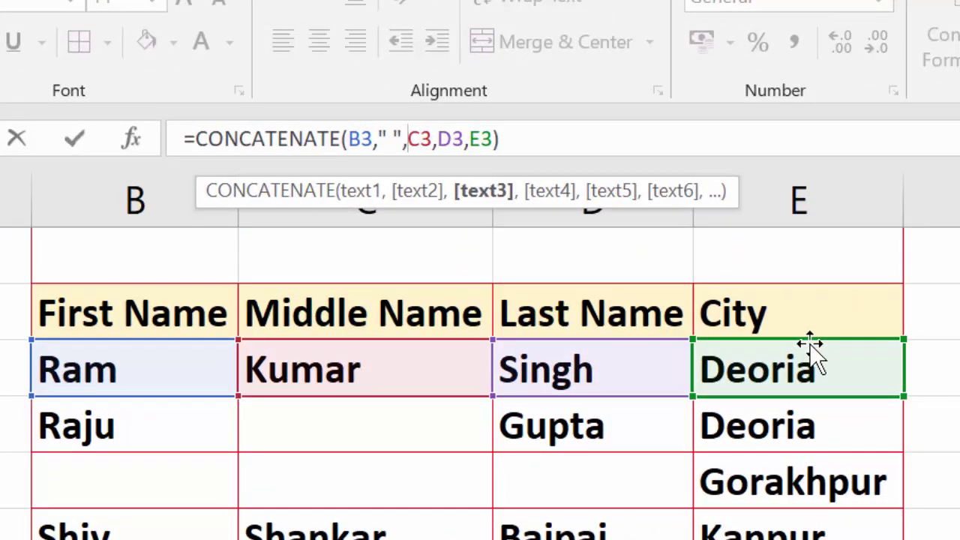
{"action": "key", "text": "Return"}
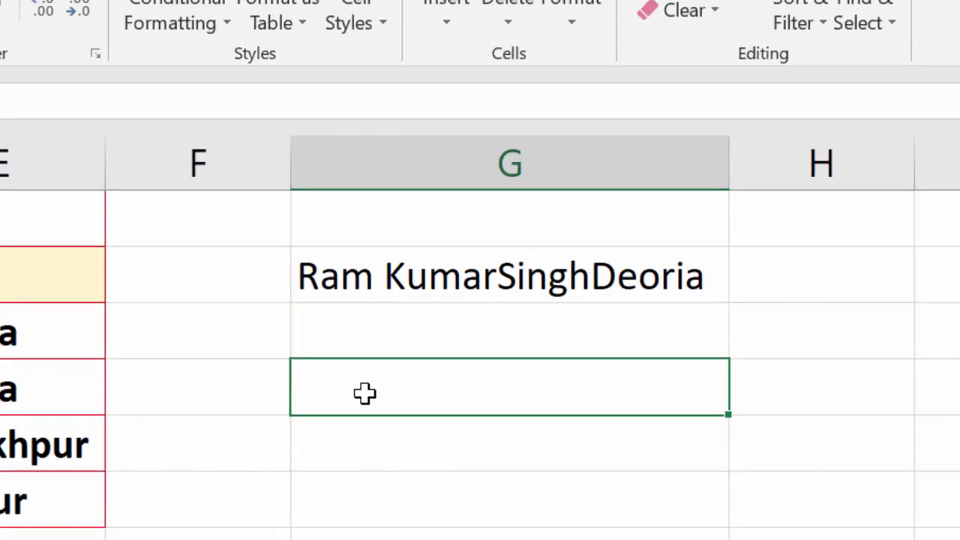
- Enter =CONCAT(B3:E3) by selecting Ram's row from B3 to E3
{"action": "type", "text": "=co"}
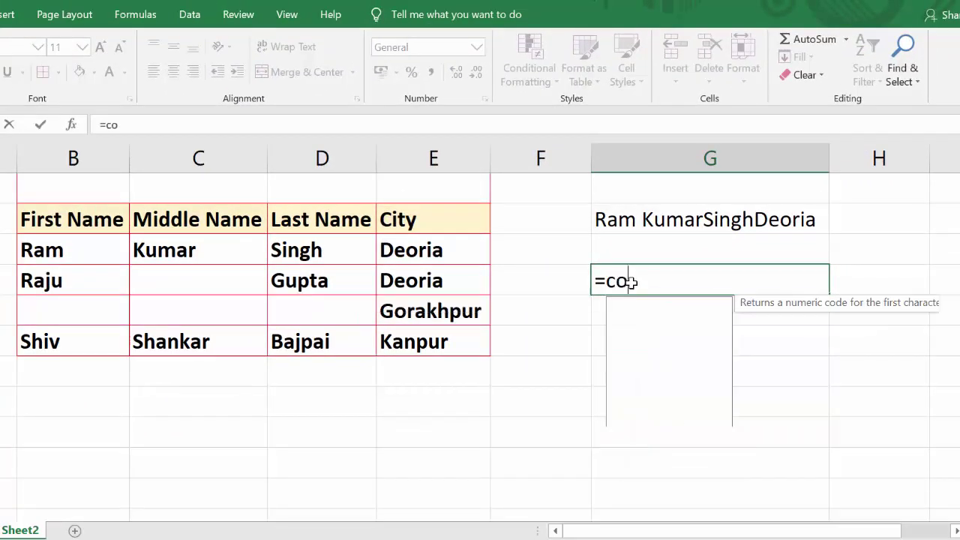
{"action": "type", "text": "nca"}
{"action": "key", "text": "Tab"}
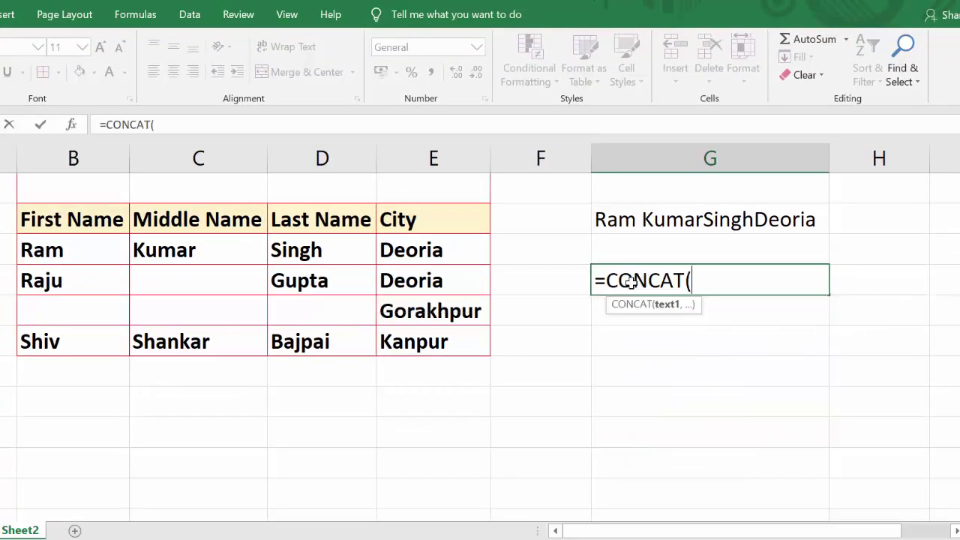
{"action": "left_click", "coordinate": [45, 251]}
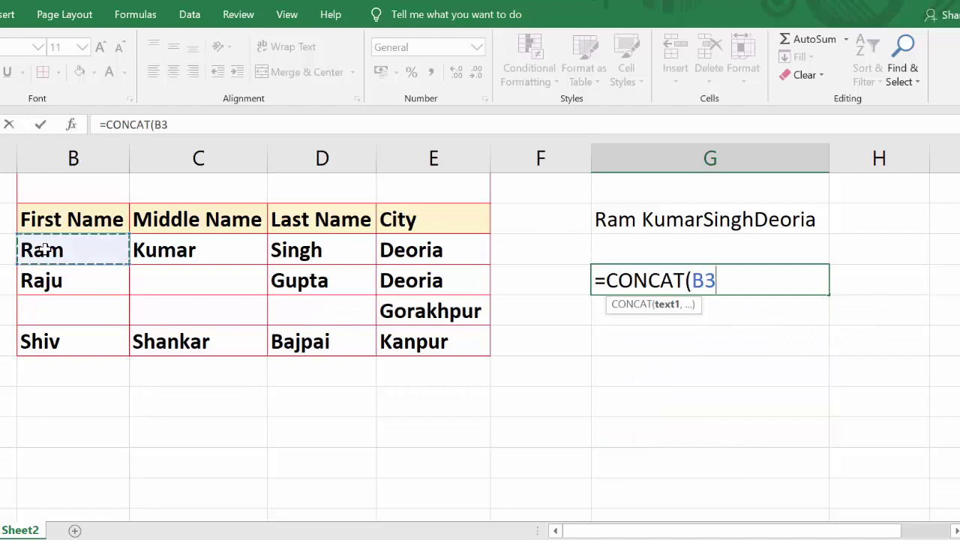
{"action": "left_click_drag", "start_coordinate": [45, 251], "coordinate": [387, 252]}
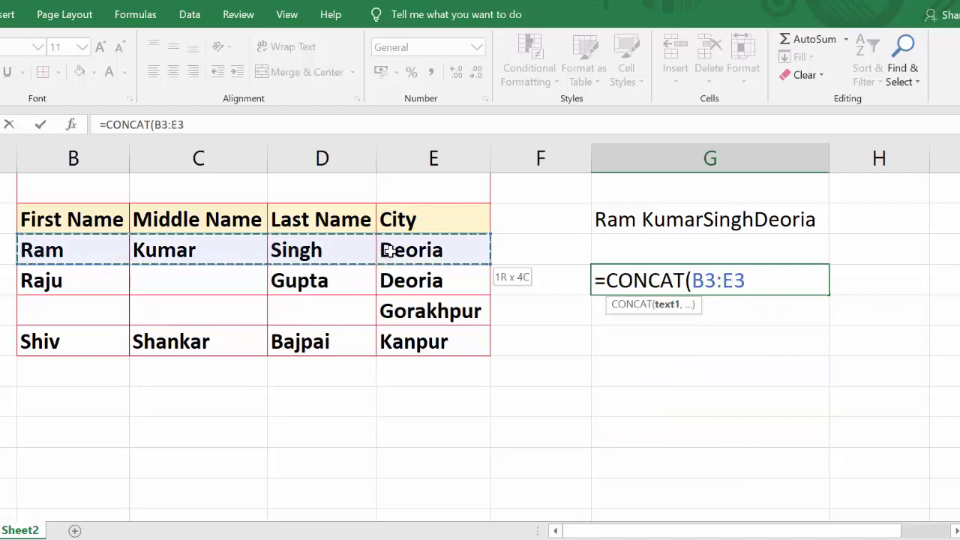
{"action": "type", "text": ")"}
{"action": "key", "text": "Return"}
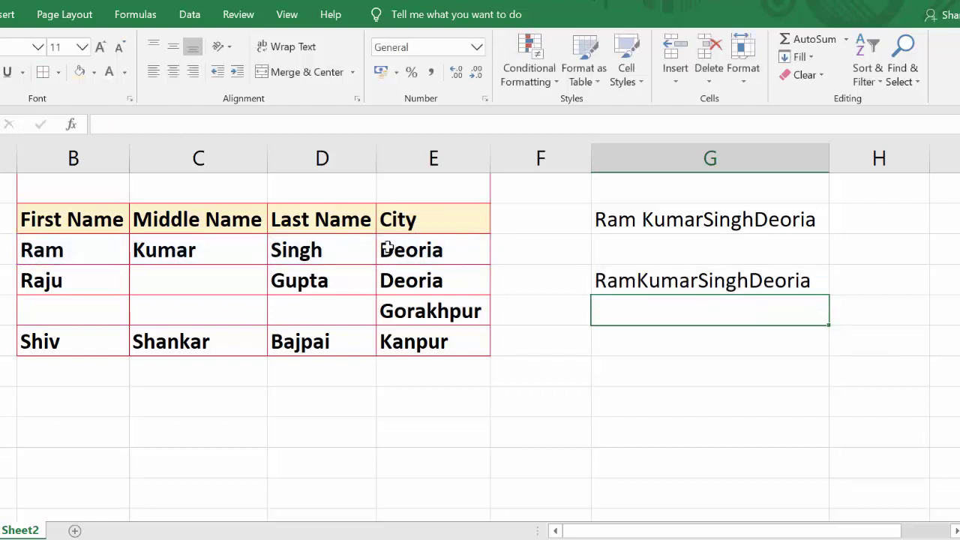
- Reopen the CONCAT formula in G4 for editing and recommit it unchanged
{"action": "left_click", "coordinate": [679, 276]}
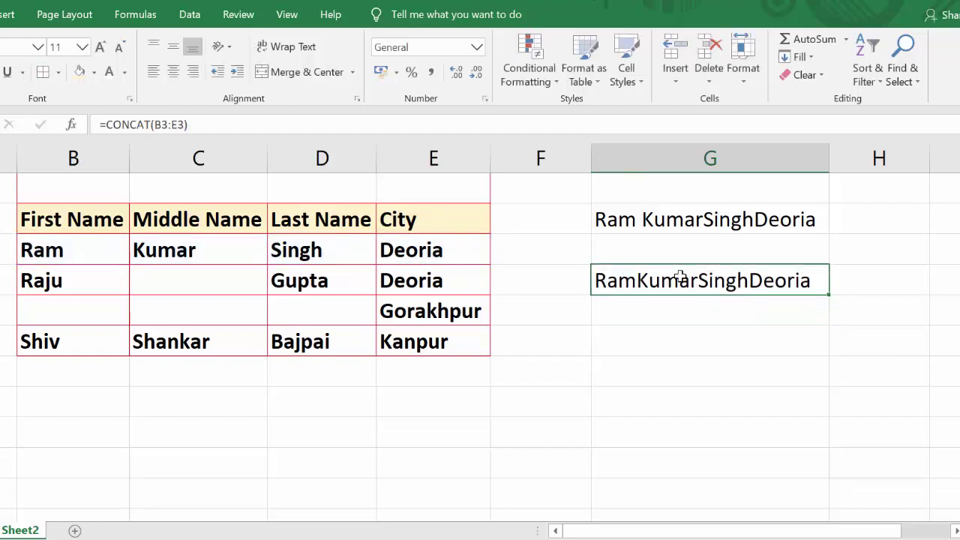
{"action": "key", "text": "F2"}
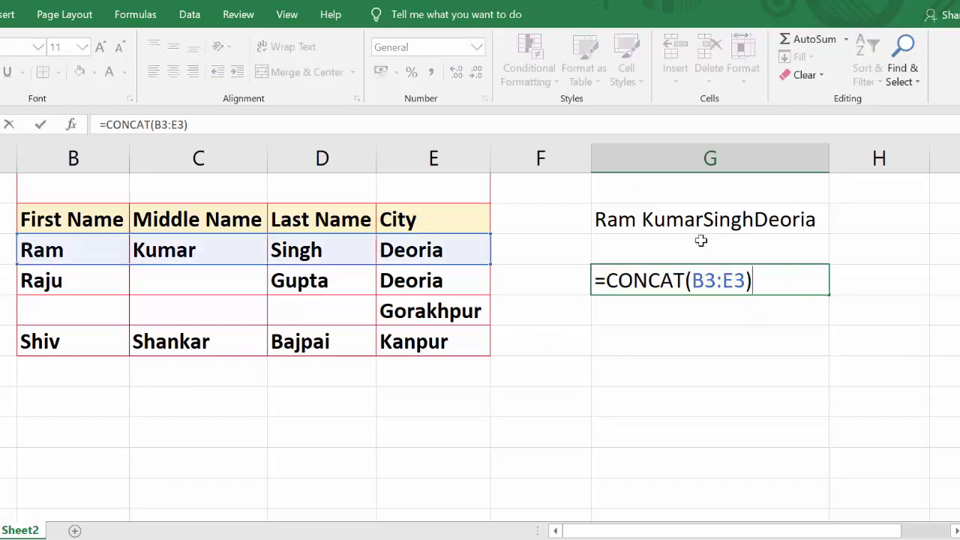
{"action": "key", "text": "Return"}
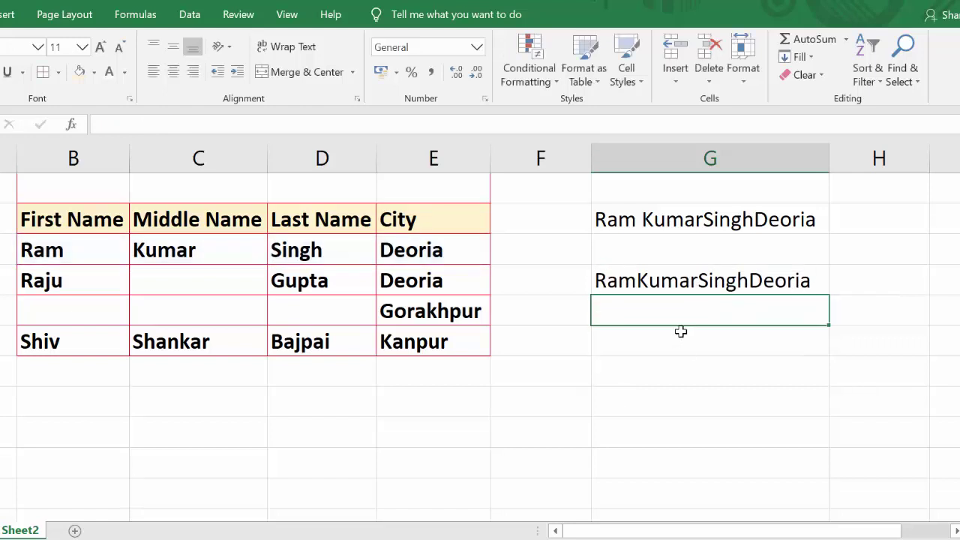
- Enter =CONCATENATE(B4:E4) in E7, which shows only Deoria, then clear it for rewriting
{"action": "left_click", "coordinate": [408, 396]}
{"action": "type", "text": "="}
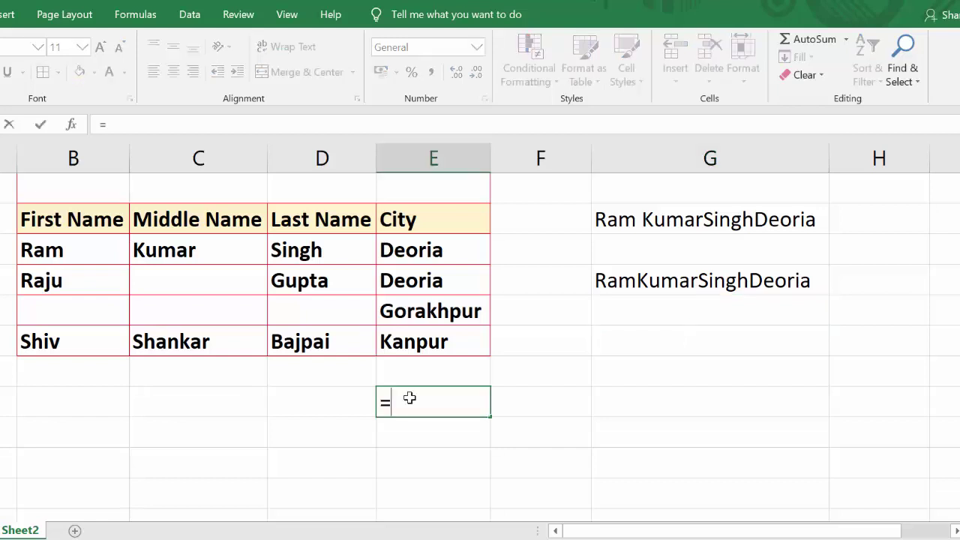
{"action": "type", "text": "conca"}
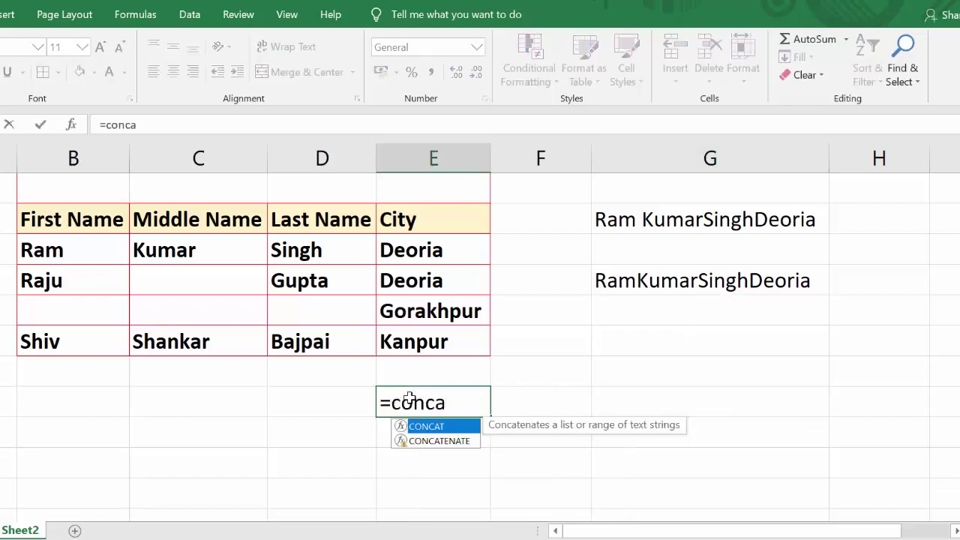
{"action": "type", "text": "te"}
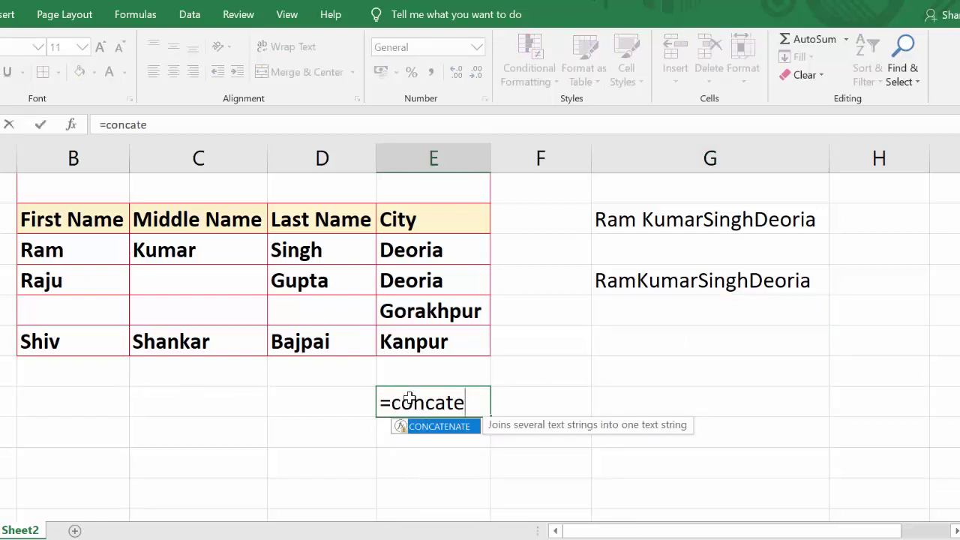
{"action": "key", "text": "Tab"}
{"action": "left_click", "coordinate": [68, 281]}
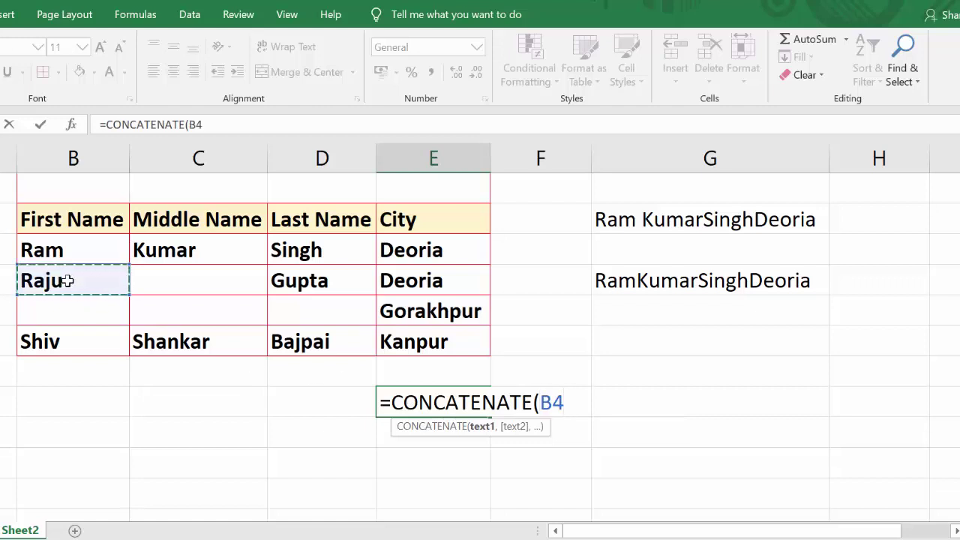
{"action": "key", "text": "shift+Right"}
{"action": "key", "text": "shift+Right"}
{"action": "key", "text": "shift+Right"}
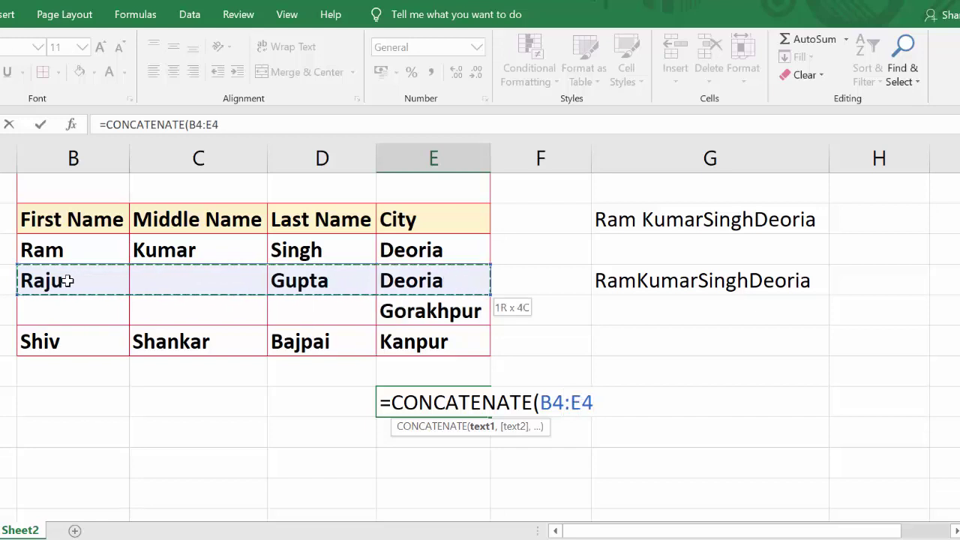
{"action": "type", "text": ")"}
{"action": "key", "text": "Return"}
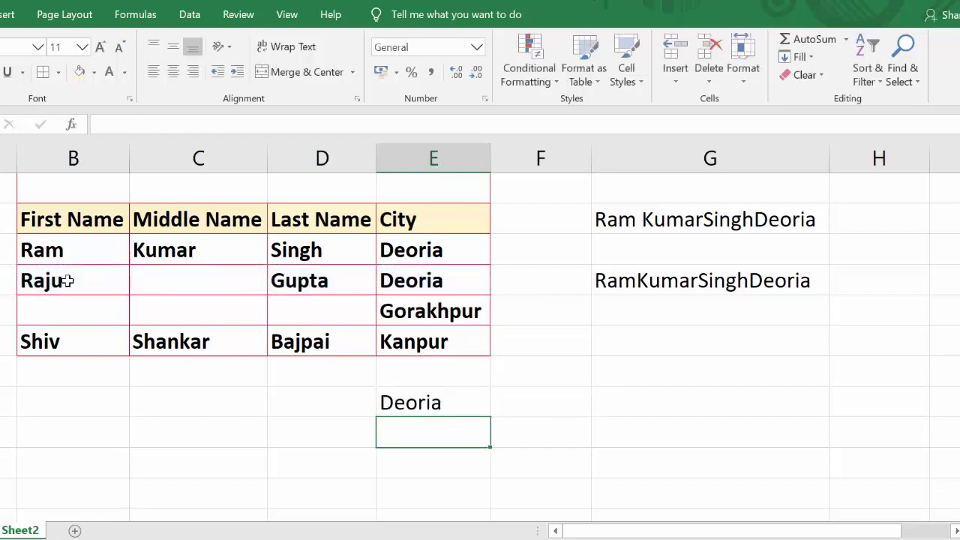
{"action": "left_click", "coordinate": [452, 403]}
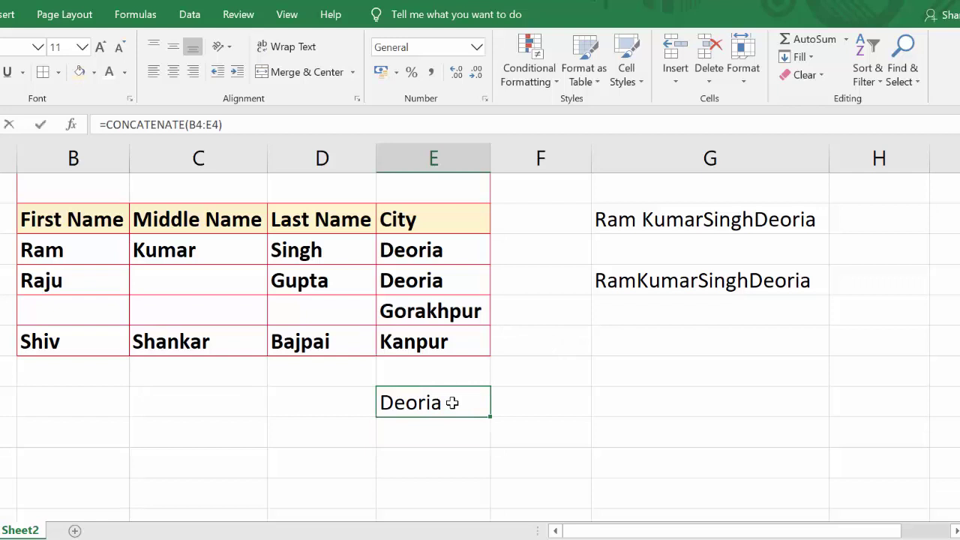
{"action": "key", "text": "BackSpace"}
{"action": "type", "text": "=c"}
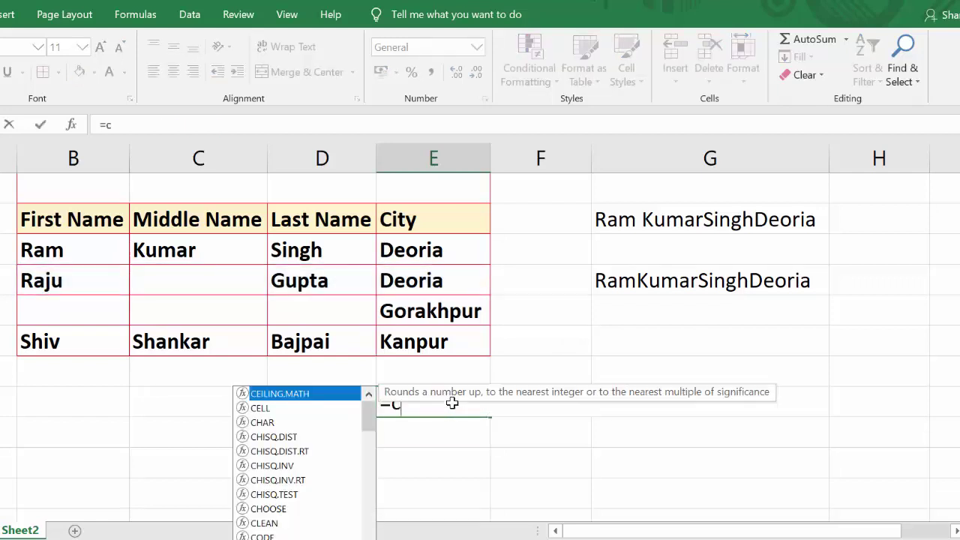
{"action": "type", "text": "oncate"}
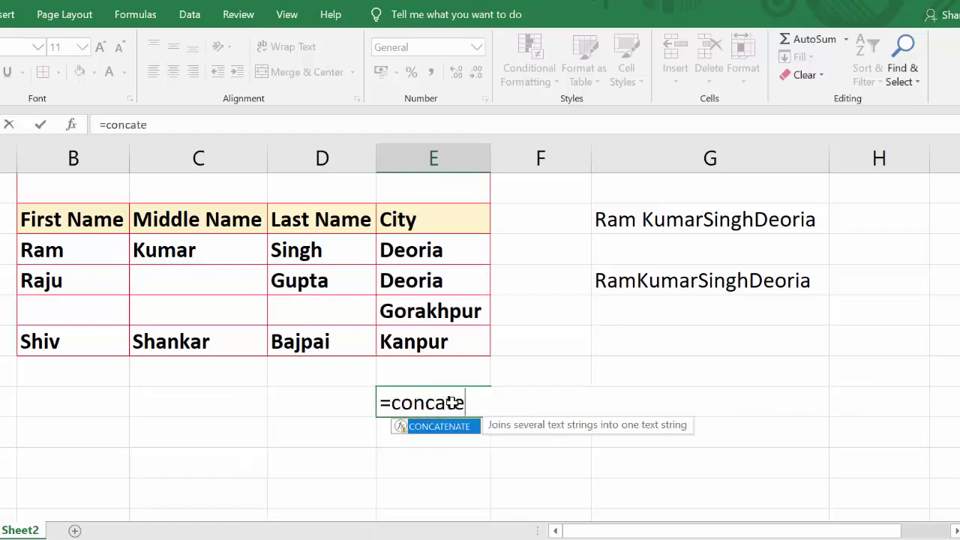
{"action": "type", "text": "nate"}
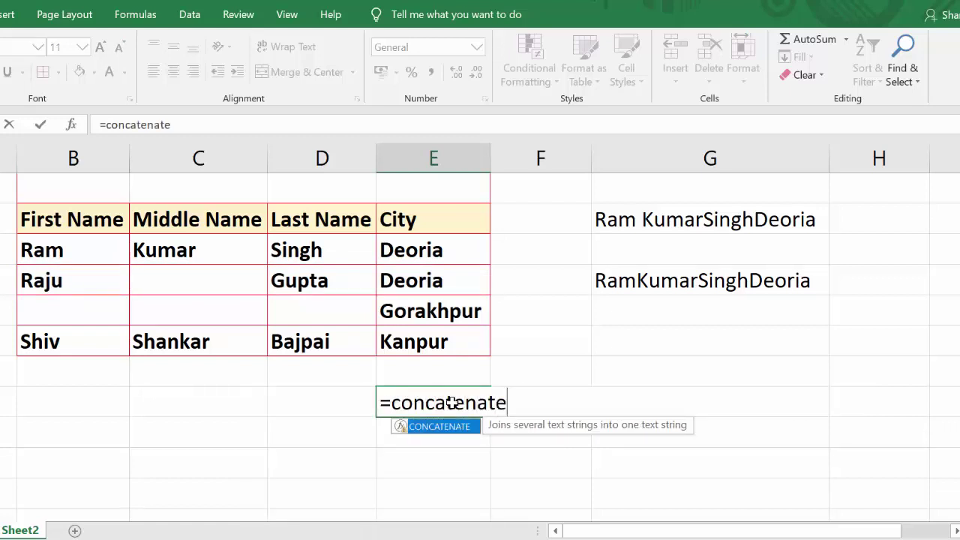
{"action": "type", "text": "("}
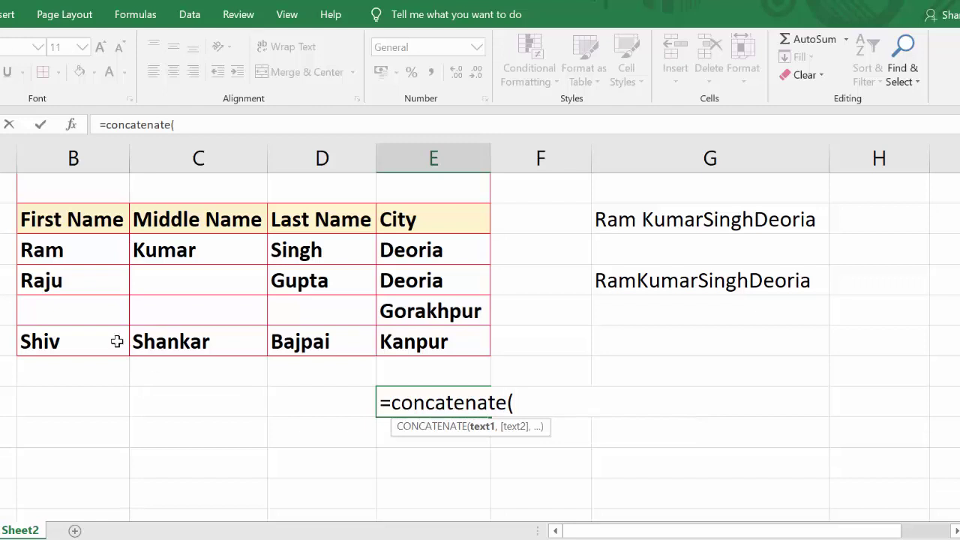
{"action": "left_click", "coordinate": [97, 288]}
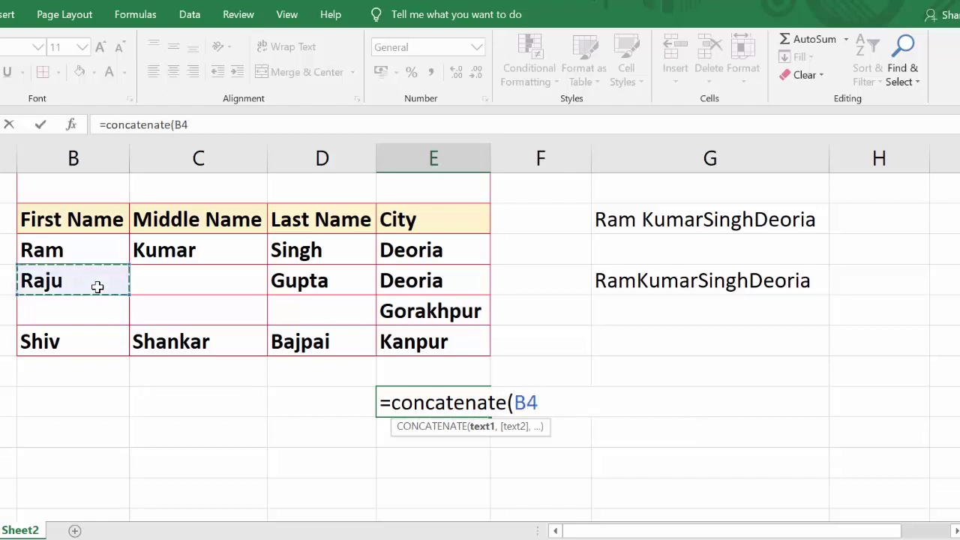
{"action": "key", "text": "shift+Right"}
{"action": "key", "text": "shift+Right"}
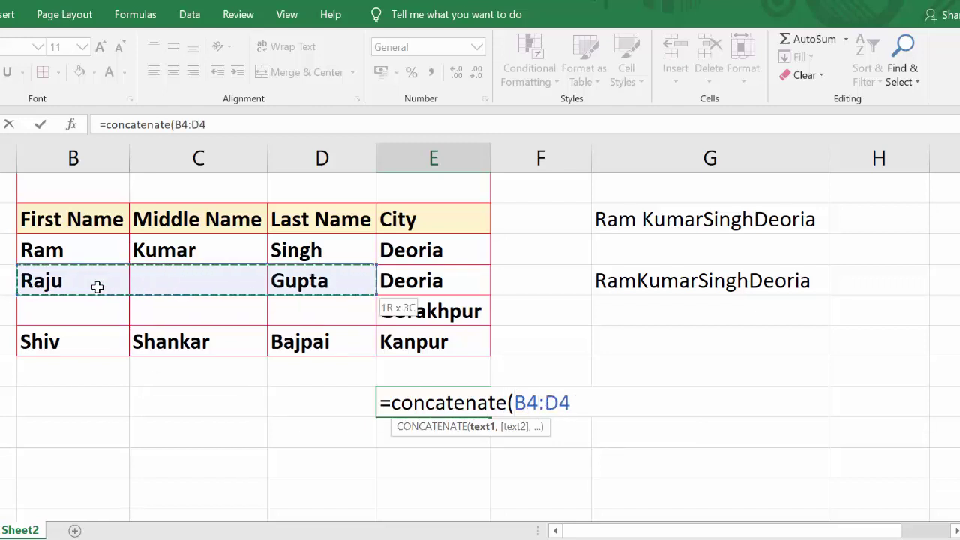
{"action": "key", "text": "shift+Right"}
{"action": "type", "text": ")"}
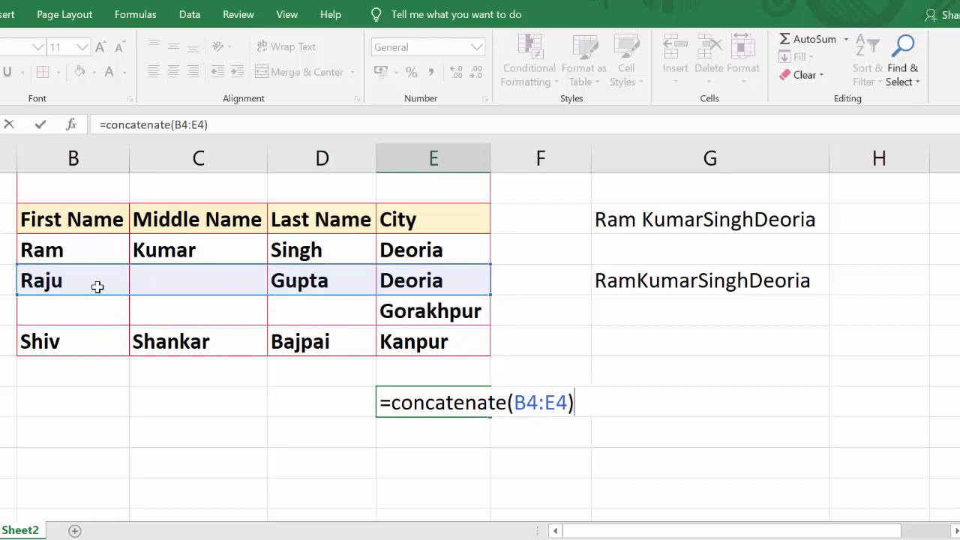
{"action": "key", "text": "Return"}
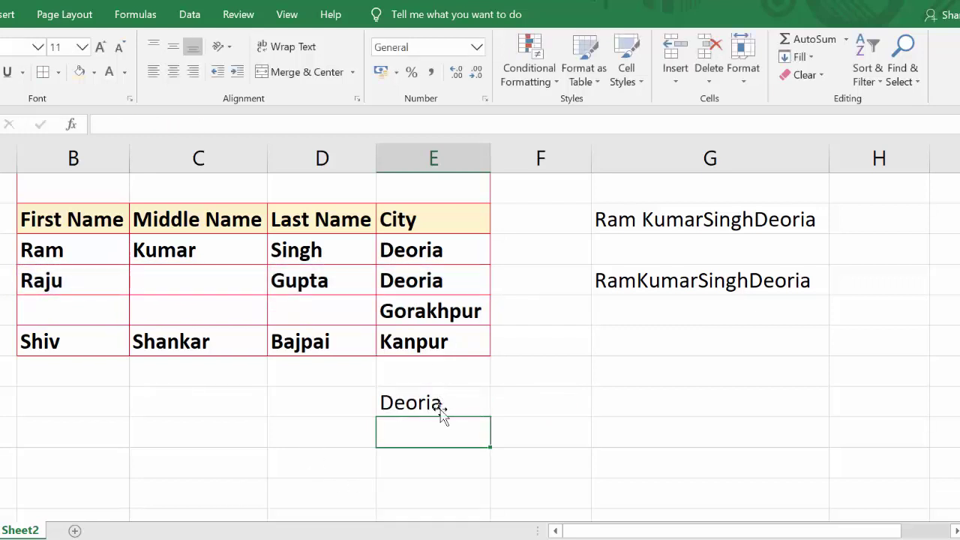
{"action": "left_click", "coordinate": [449, 404]}
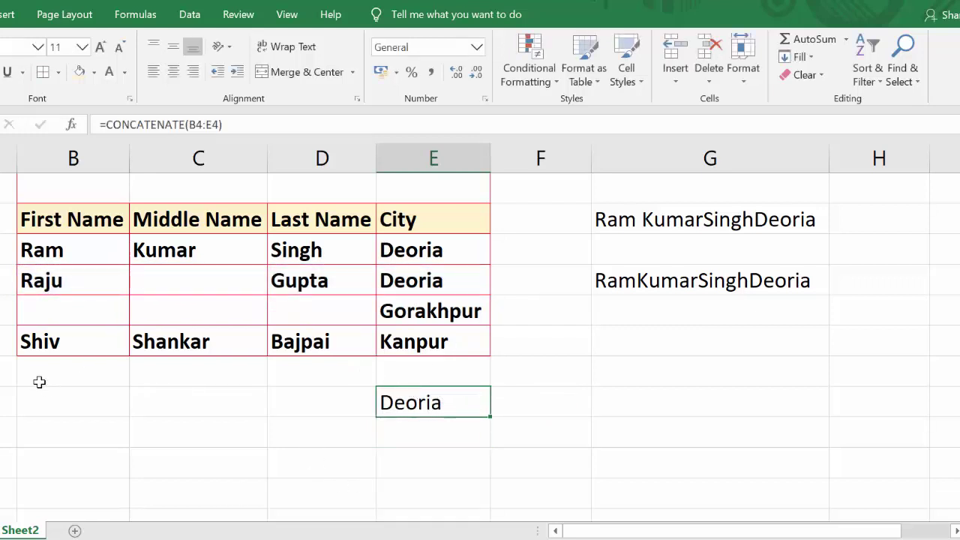
- Enter =CONCATENATE(B6:E6) in B7 over the Shiv row
{"action": "left_click", "coordinate": [75, 405]}
{"action": "type", "text": "=con"}
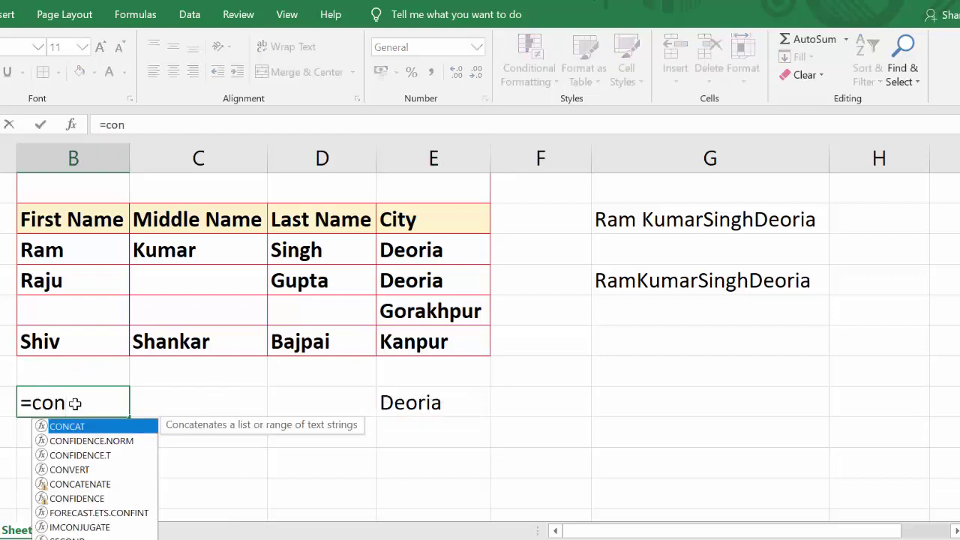
{"action": "type", "text": "ca"}
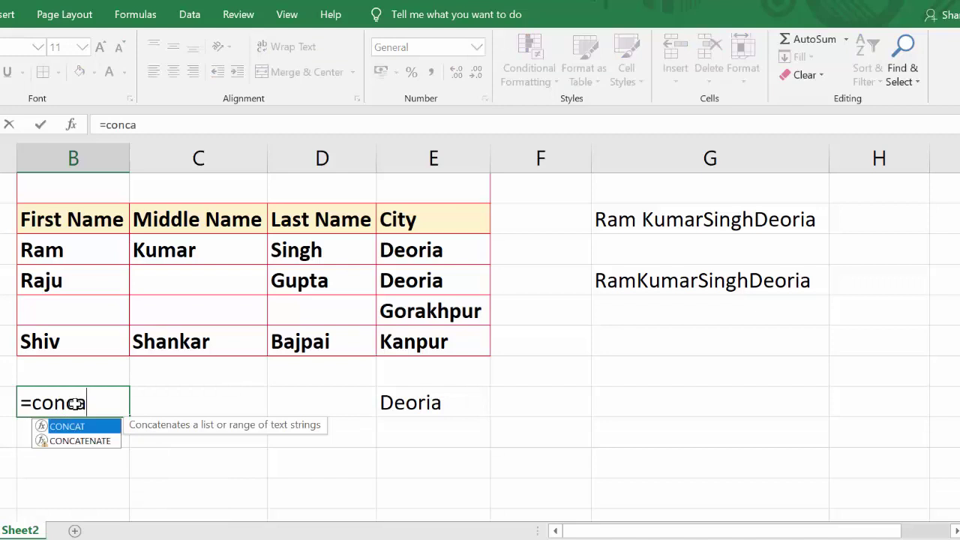
{"action": "key", "text": "Down"}
{"action": "key", "text": "Tab"}
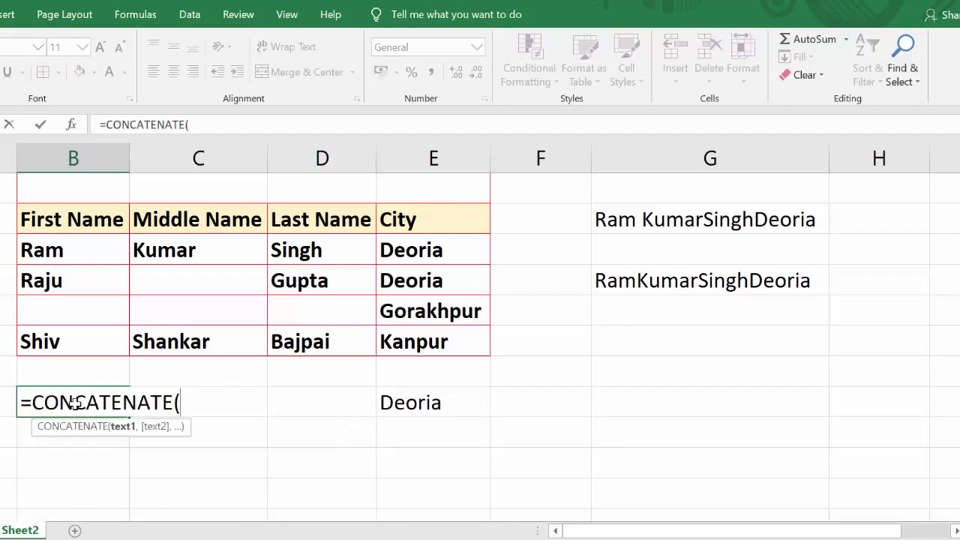
{"action": "left_click", "coordinate": [102, 334]}
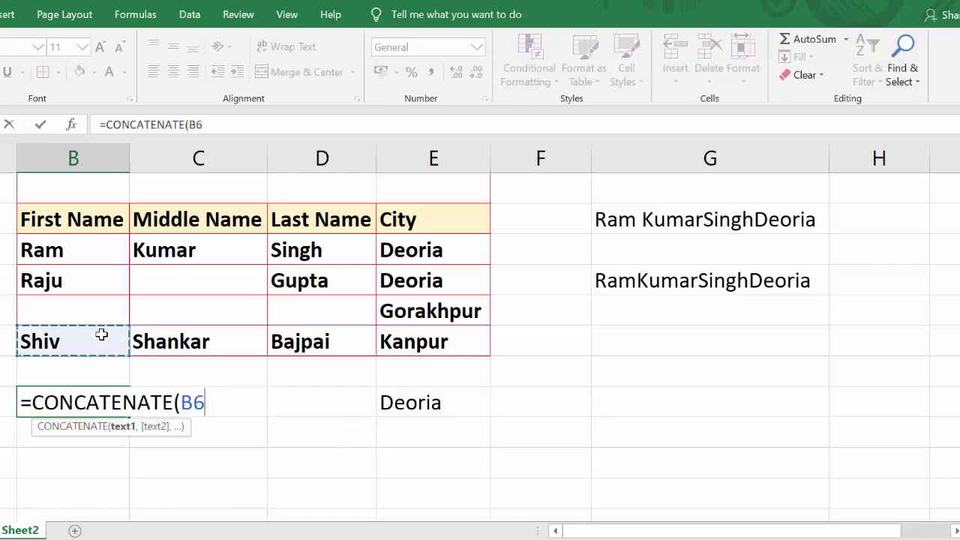
{"action": "key", "text": "shift+Right"}
{"action": "key", "text": "shift+Right"}
{"action": "key", "text": "shift+Right"}
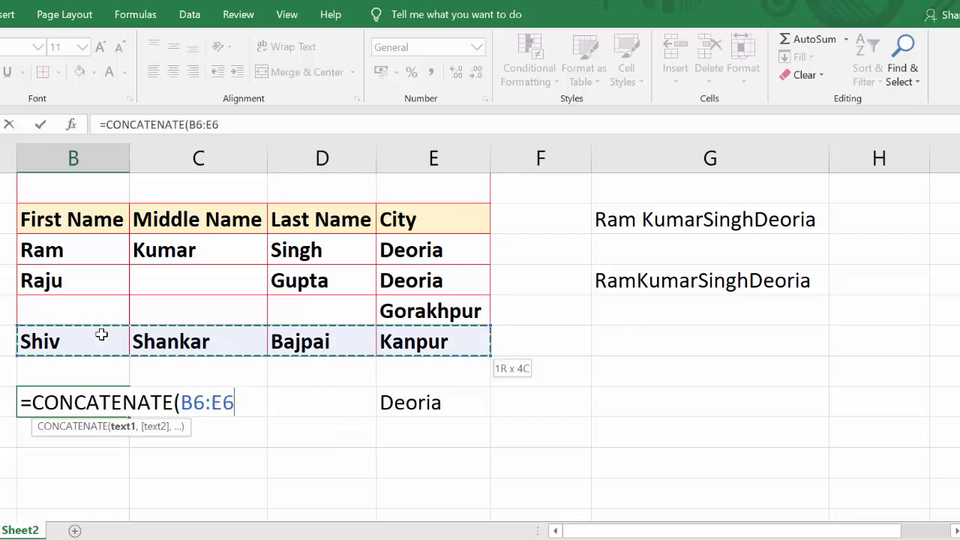
{"action": "type", "text": ")"}
{"action": "key", "text": "Return"}
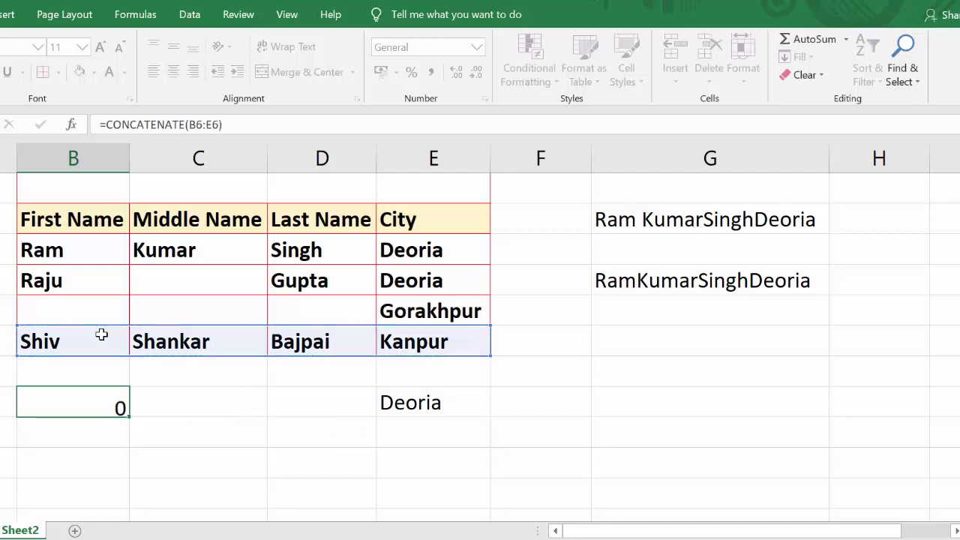
- Check the B7 result showing only Shiv, then select an empty column G cell
{"action": "left_click", "coordinate": [86, 397]}
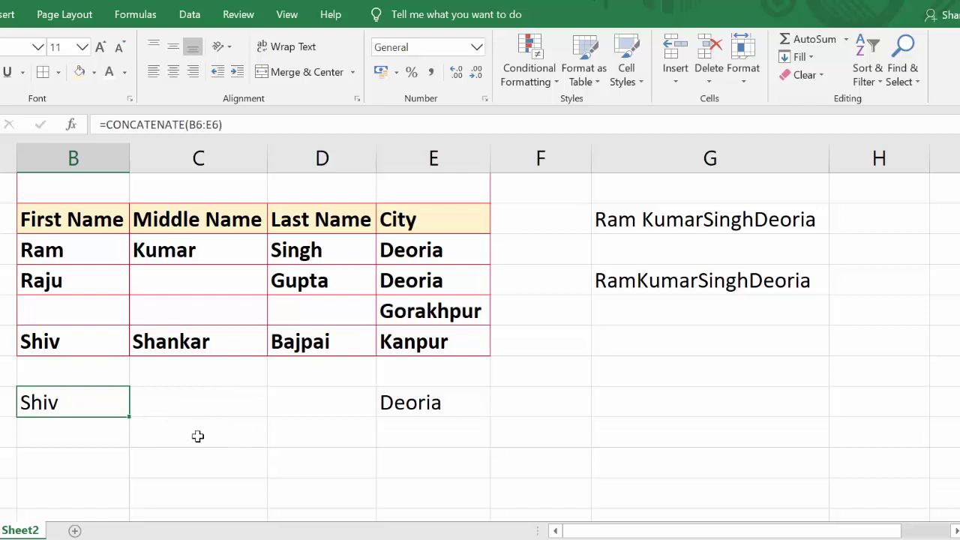
{"action": "left_click", "coordinate": [198, 437]}
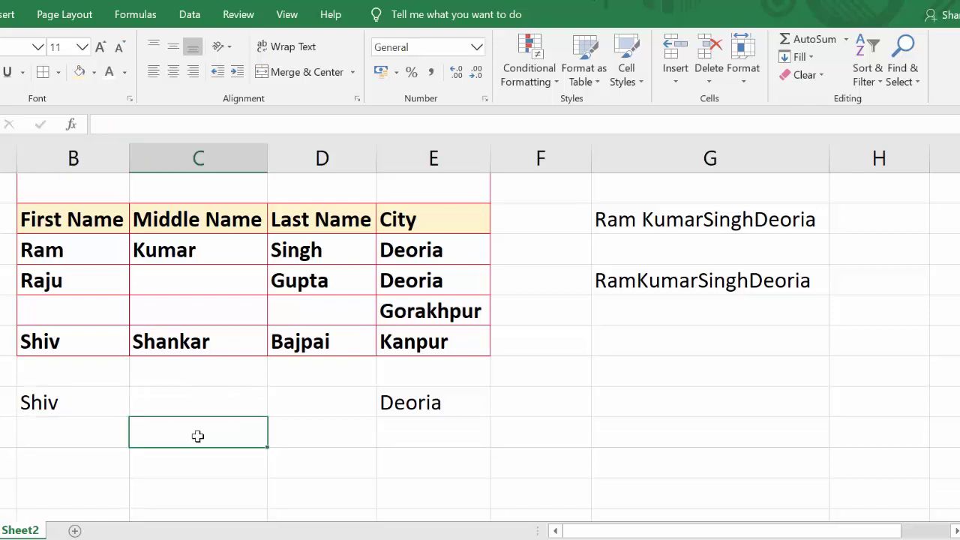
{"action": "left_click", "coordinate": [626, 367]}
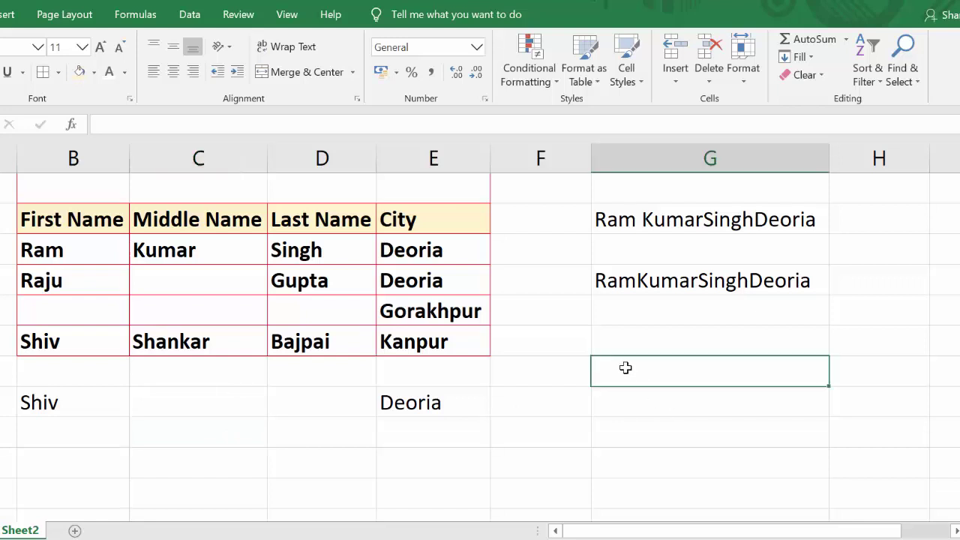
- Enter =CONCAT(B2:E6) in column G, joining the whole table including headers
{"action": "type", "text": "=co"}
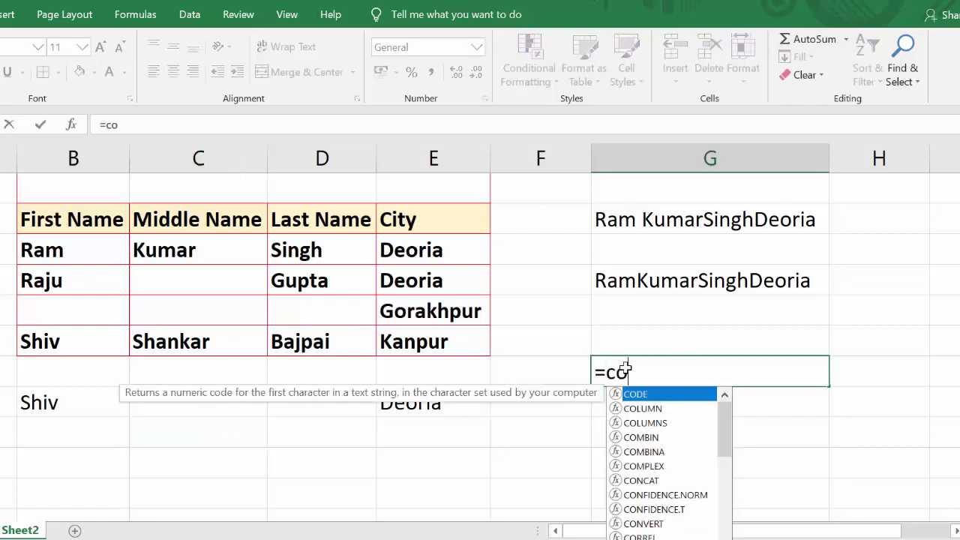
{"action": "type", "text": "nca"}
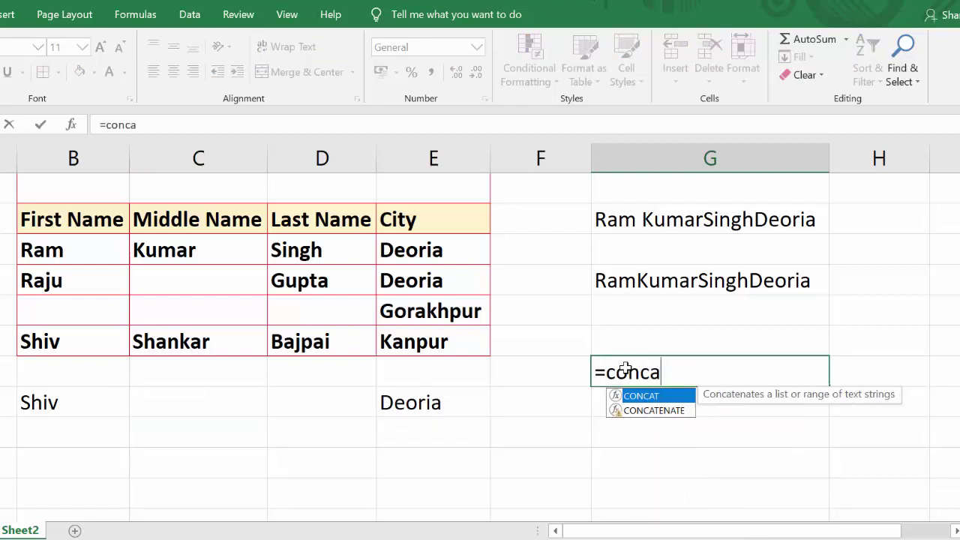
{"action": "key", "text": "Tab"}
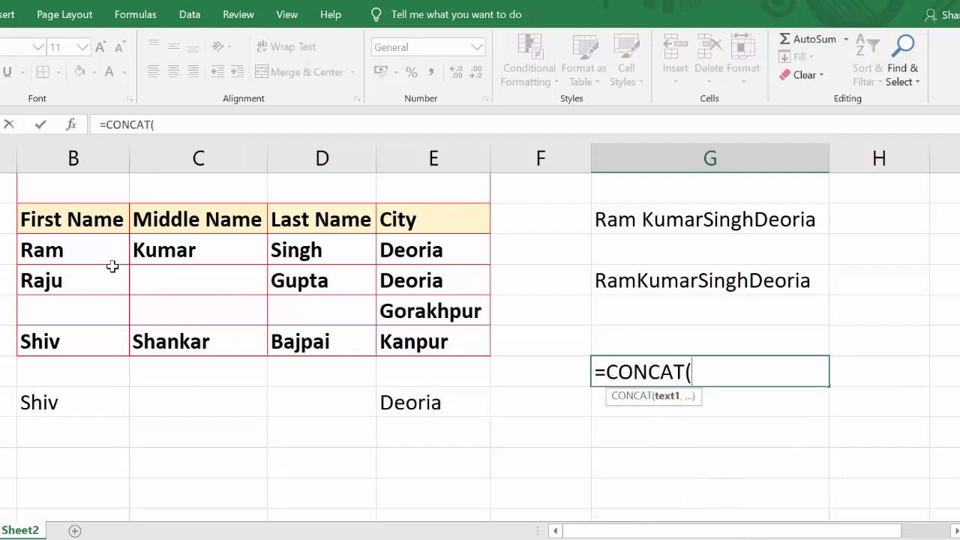
{"action": "left_click", "coordinate": [88, 215]}
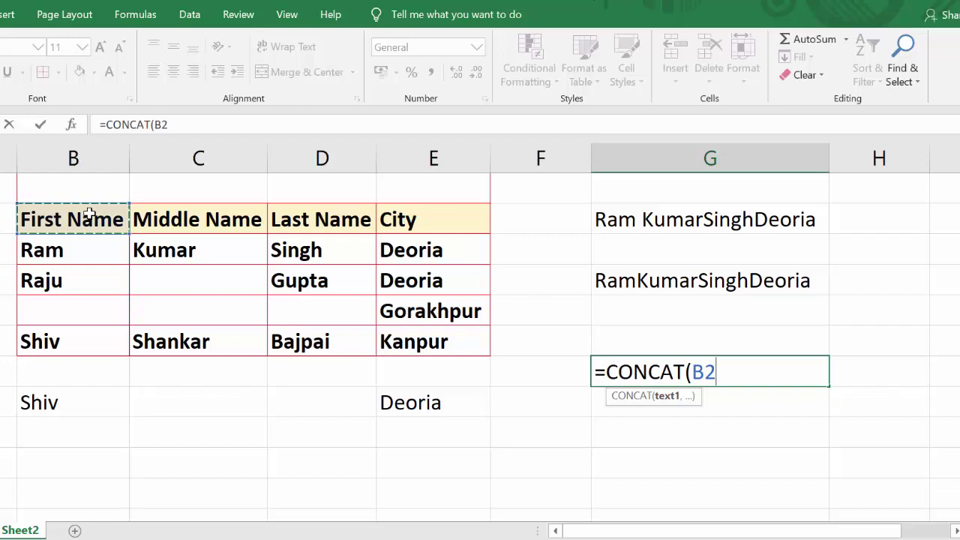
{"action": "key", "text": "shift+Right"}
{"action": "key", "text": "shift+Right"}
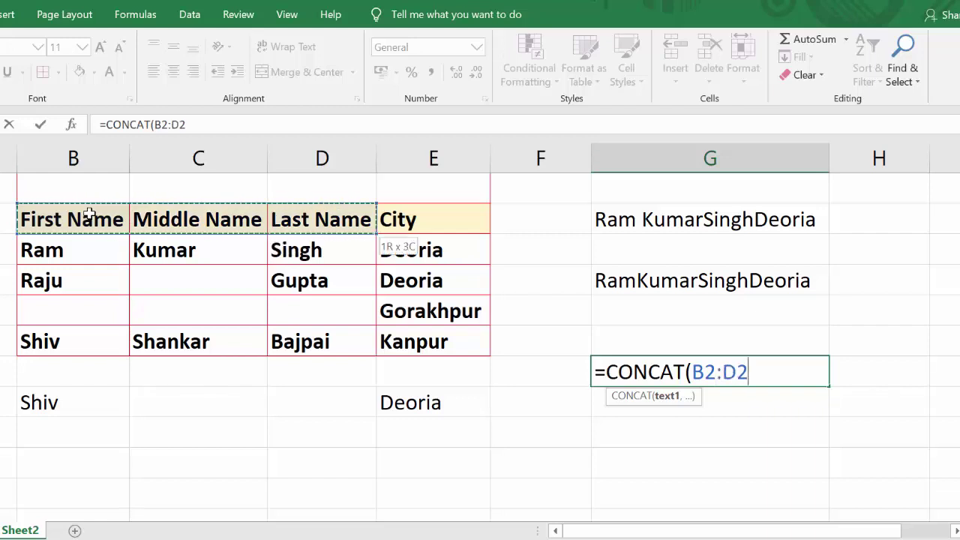
{"action": "key", "text": "shift+Right"}
{"action": "key", "text": "shift+Down"}
{"action": "key", "text": "shift+Down"}
{"action": "key", "text": "shift+Down"}
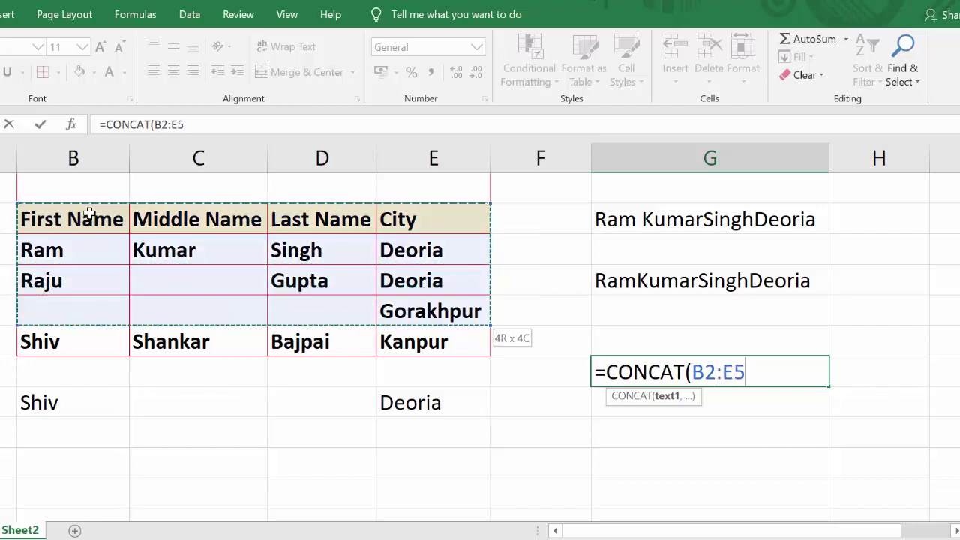
{"action": "key", "text": "shift+Down"}
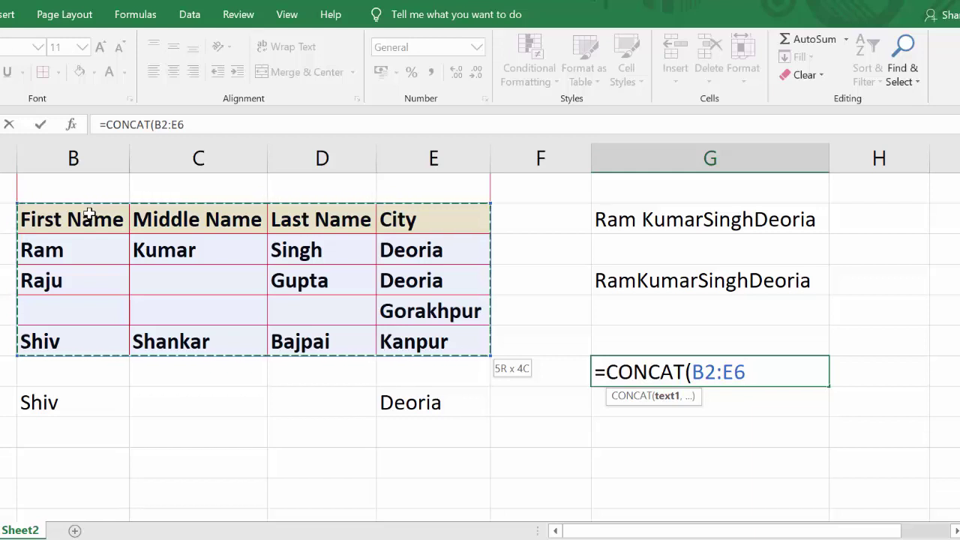
{"action": "type", "text": ")"}
{"action": "key", "text": "Return"}
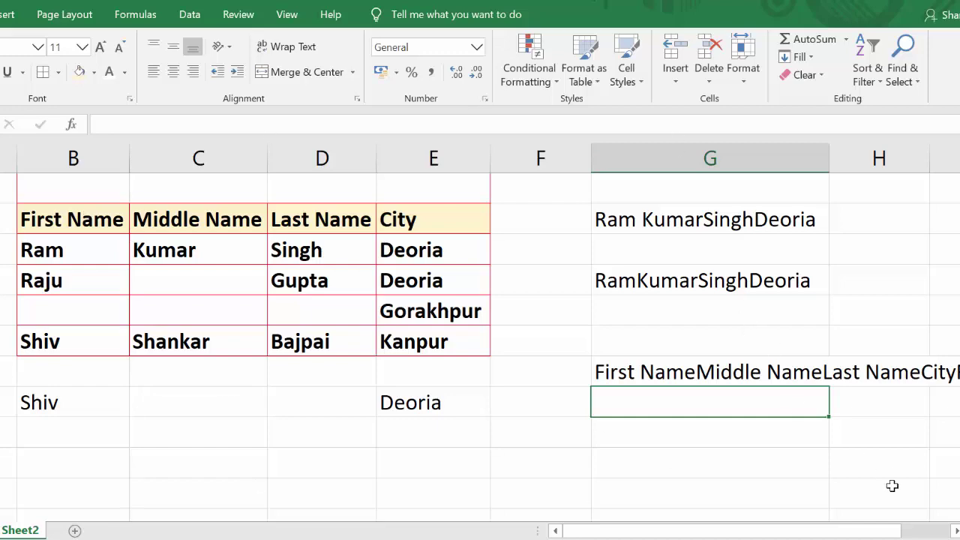
- Zoom out and select the =CONCAT(B2:E6) cell to see its full joined string
{"action": "scroll", "coordinate": [806, 465], "scroll_direction": "down", "scroll_amount": 1, "text": "ctrl"}
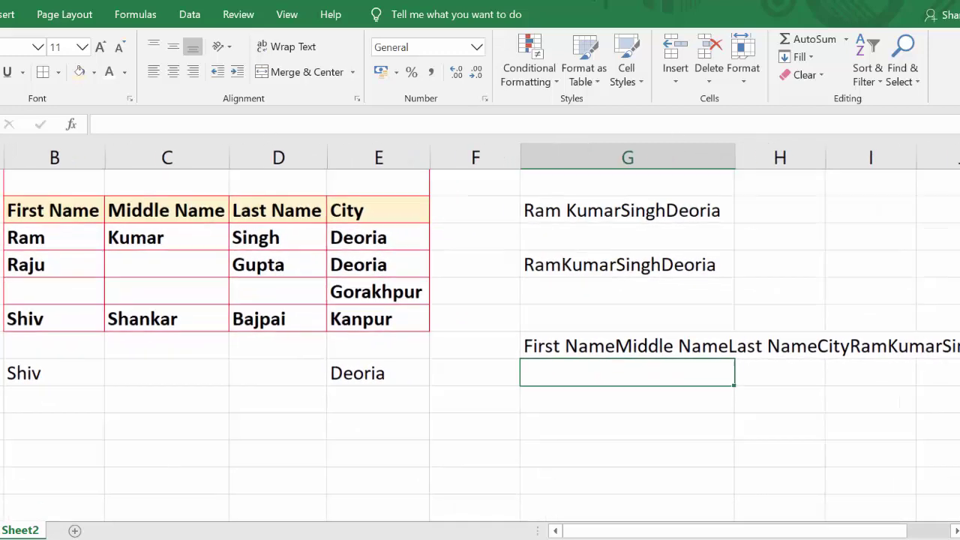
{"action": "scroll", "coordinate": [806, 465], "scroll_direction": "down", "scroll_amount": 3, "text": "ctrl"}
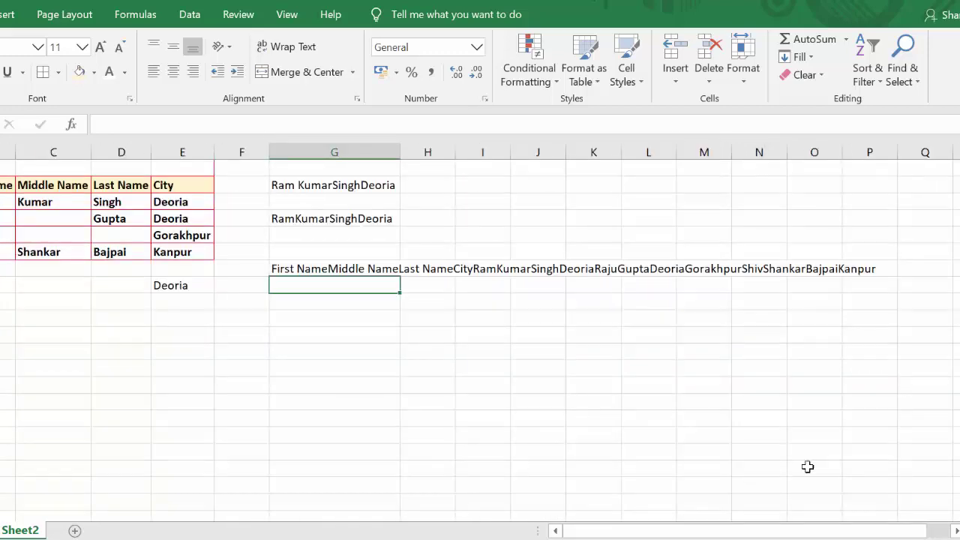
{"action": "left_click", "coordinate": [353, 268]}
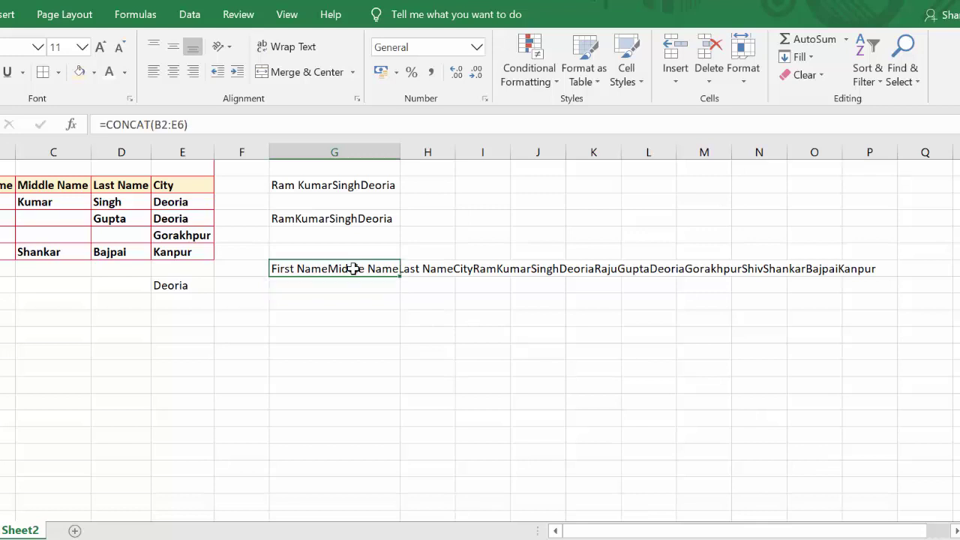
{"action": "key", "text": "Left"}
{"action": "key", "text": "Left"}
{"action": "key", "text": "Left"}
{"action": "key", "text": "Left"}
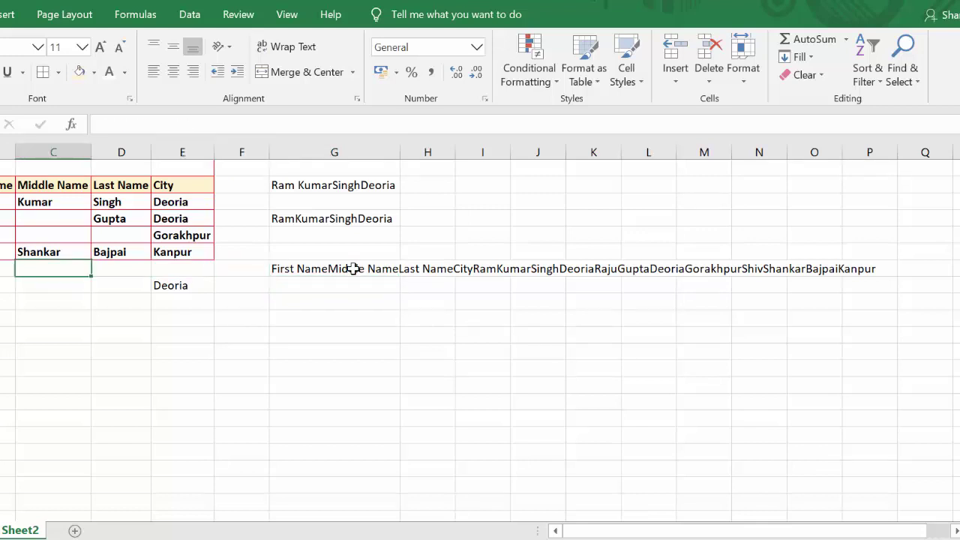
{"action": "key", "text": "Left"}
{"action": "key", "text": "shift+Right"}
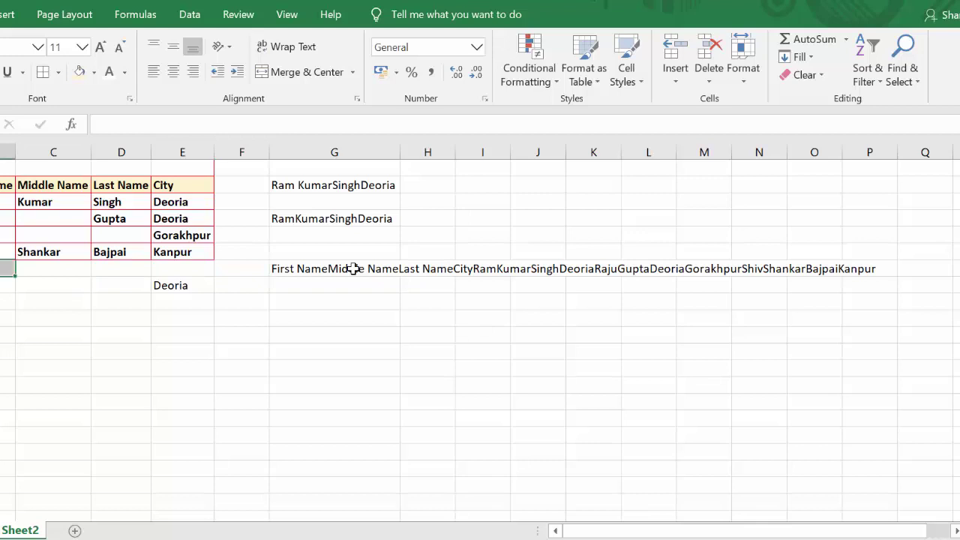
{"action": "left_click", "coordinate": [360, 273]}
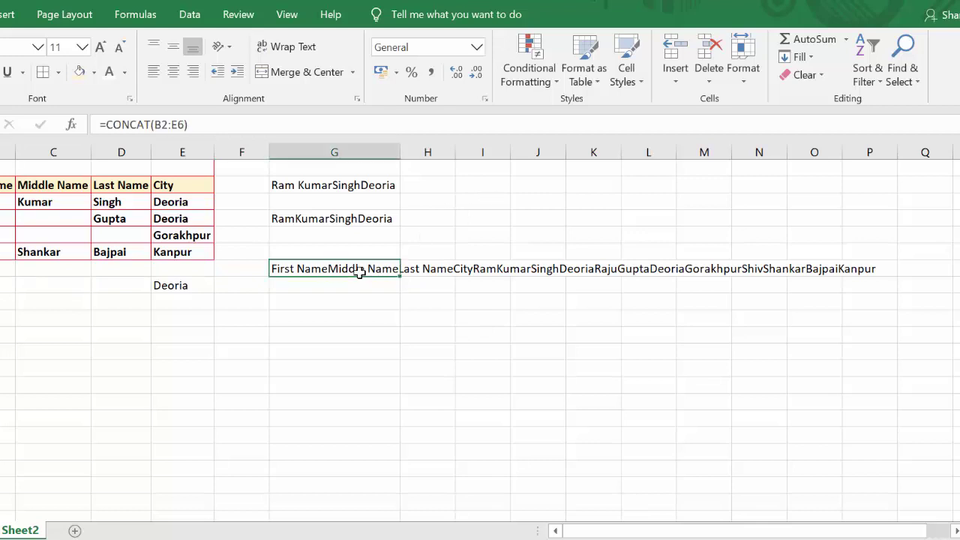
{"action": "key", "text": "shift+Right"}
{"action": "key", "text": "shift+Right"}
{"action": "key", "text": "shift+Right"}
{"action": "key", "text": "shift+Right"}
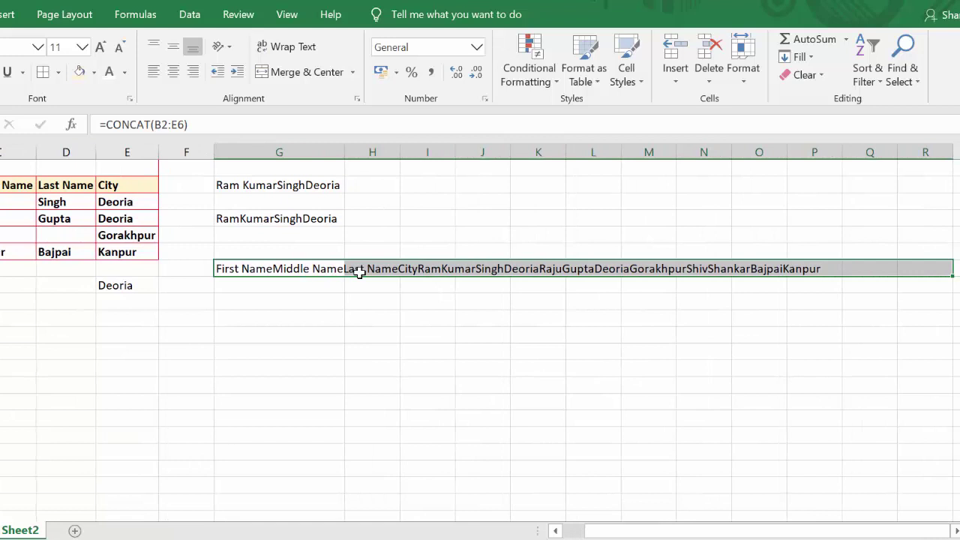
- AutoFit column G's width with Alt+H, O, I so the joined string fits
{"action": "key", "text": "alt+h"}
{"action": "key", "text": "o"}
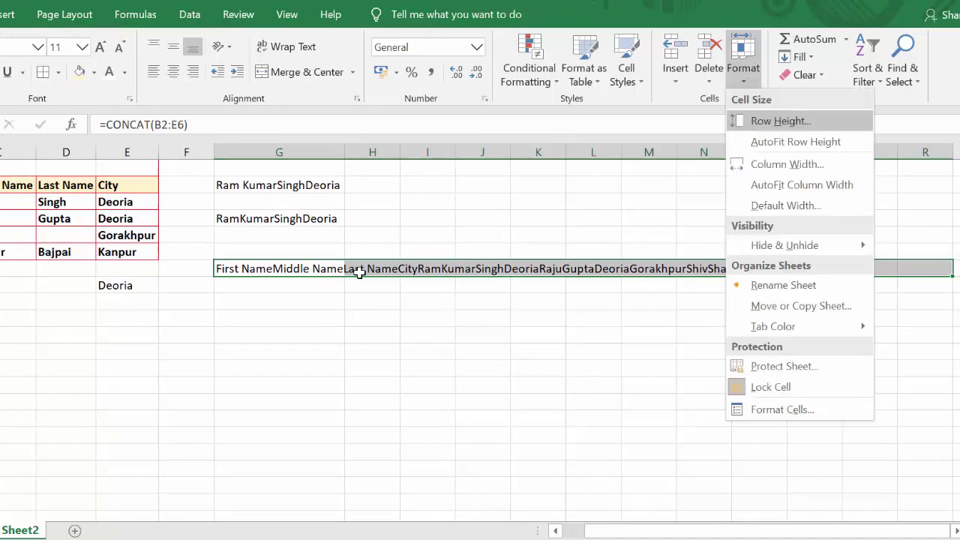
{"action": "key", "text": "i"}
{"action": "left_click", "coordinate": [480, 351]}
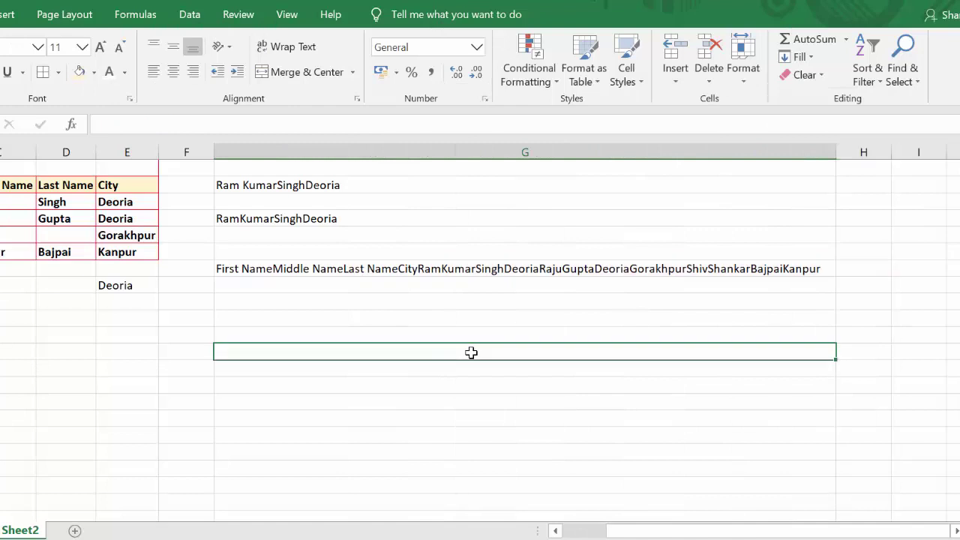